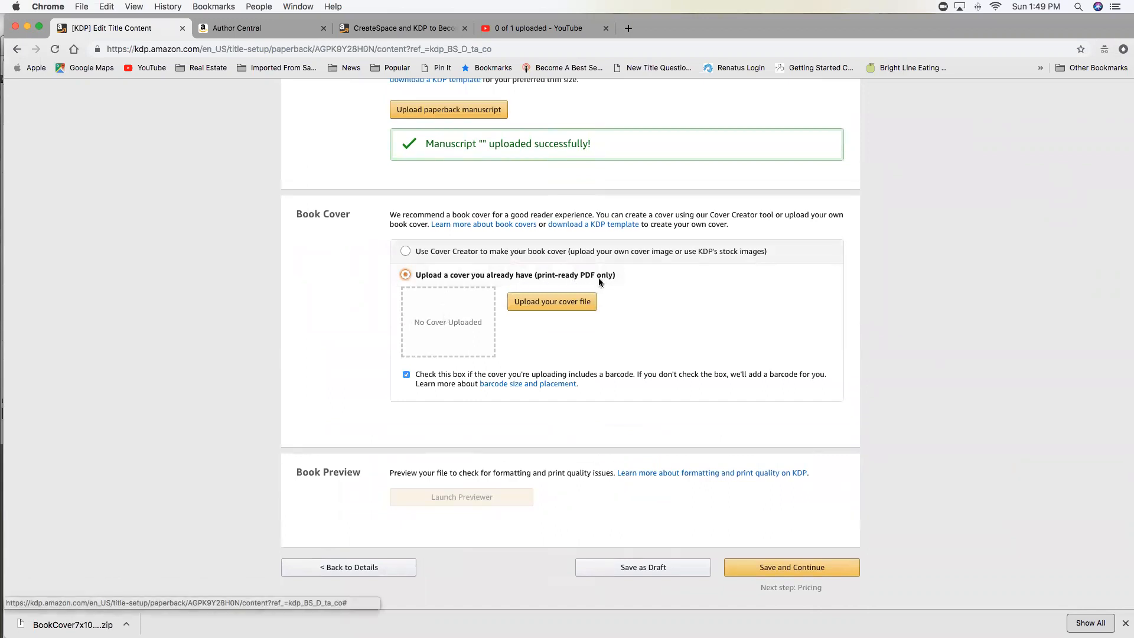
Step: Open the KDP paperback cover template download page and review the available trim sizes
left_click(598, 226)
left_click(217, 291)
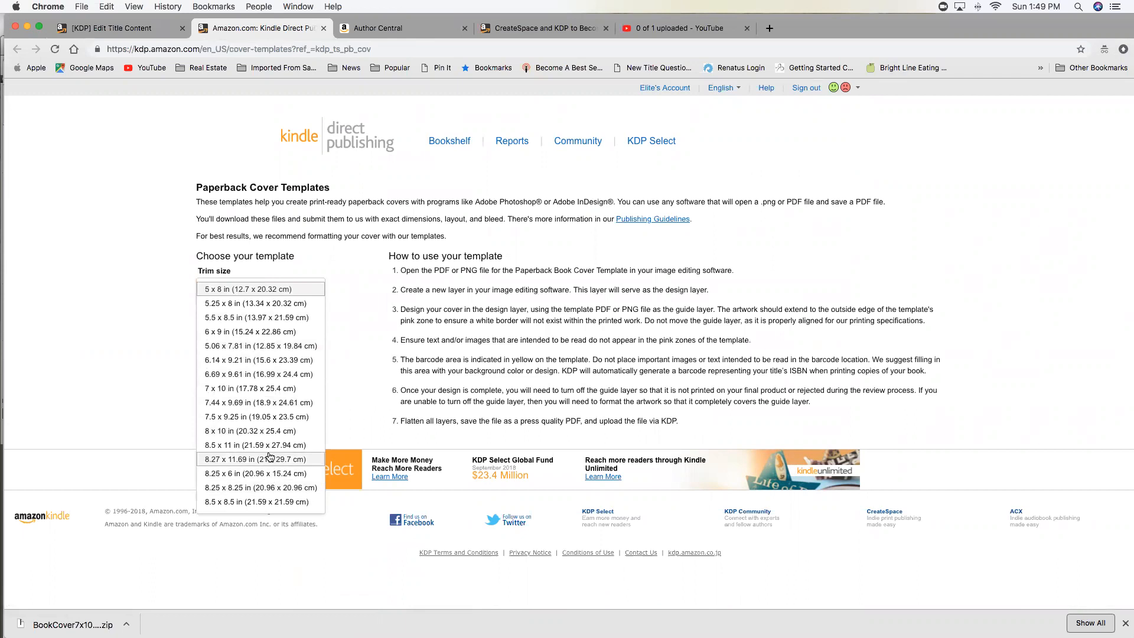
left_click(398, 287)
left_click(228, 330)
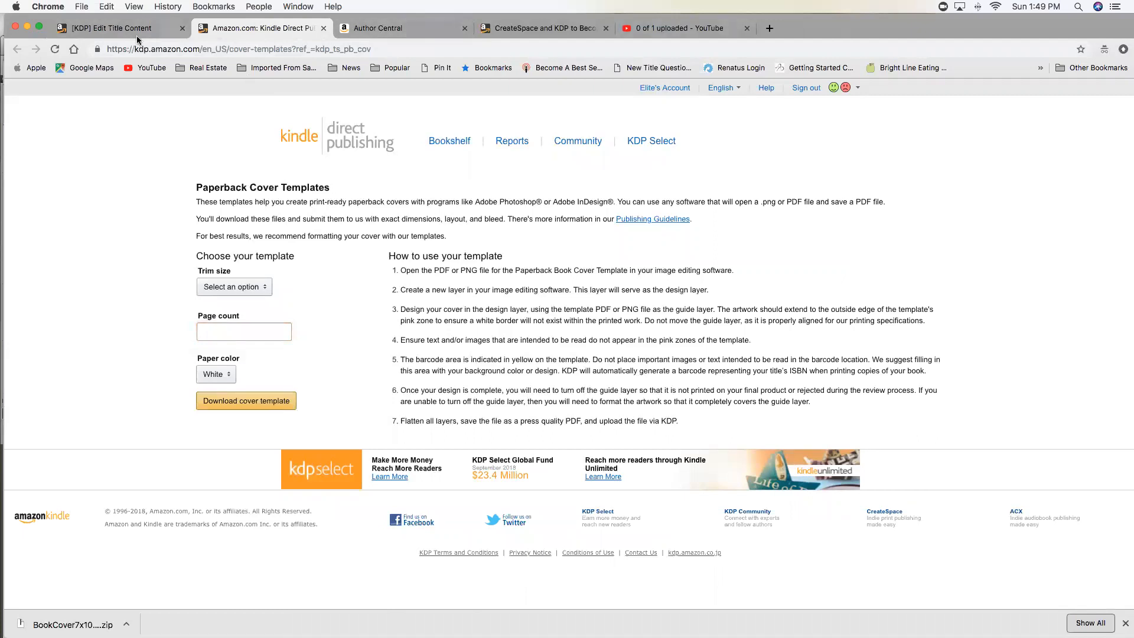
Step: From the KDP bookshelf, open the Imagine Journal's Amazon listing and check its page count and product dimensions
left_click(108, 32)
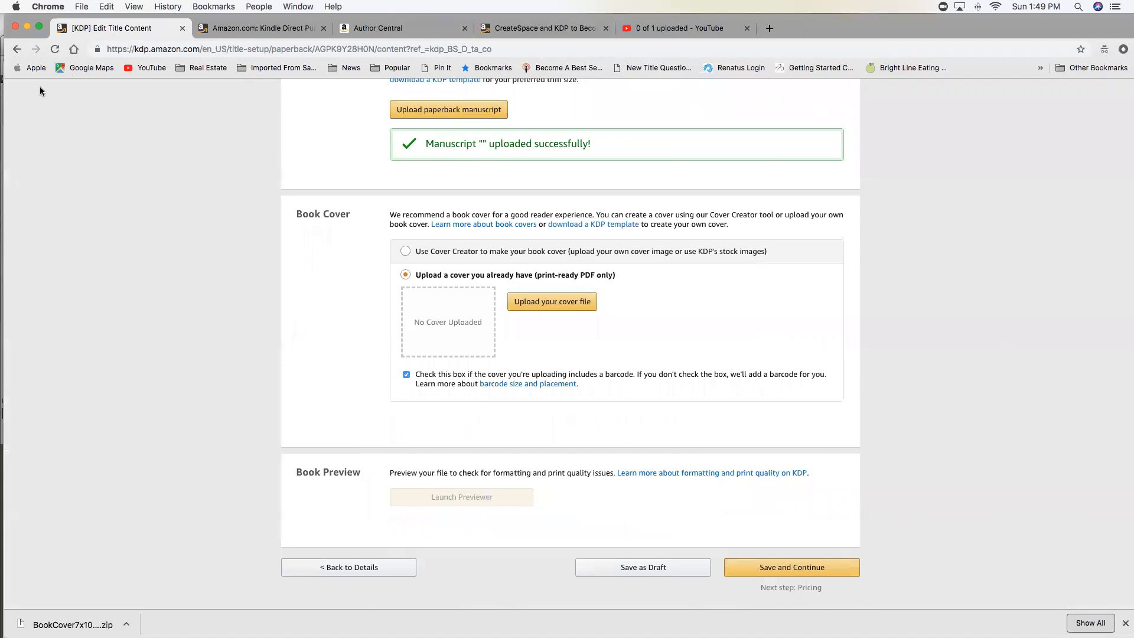
left_click(16, 51)
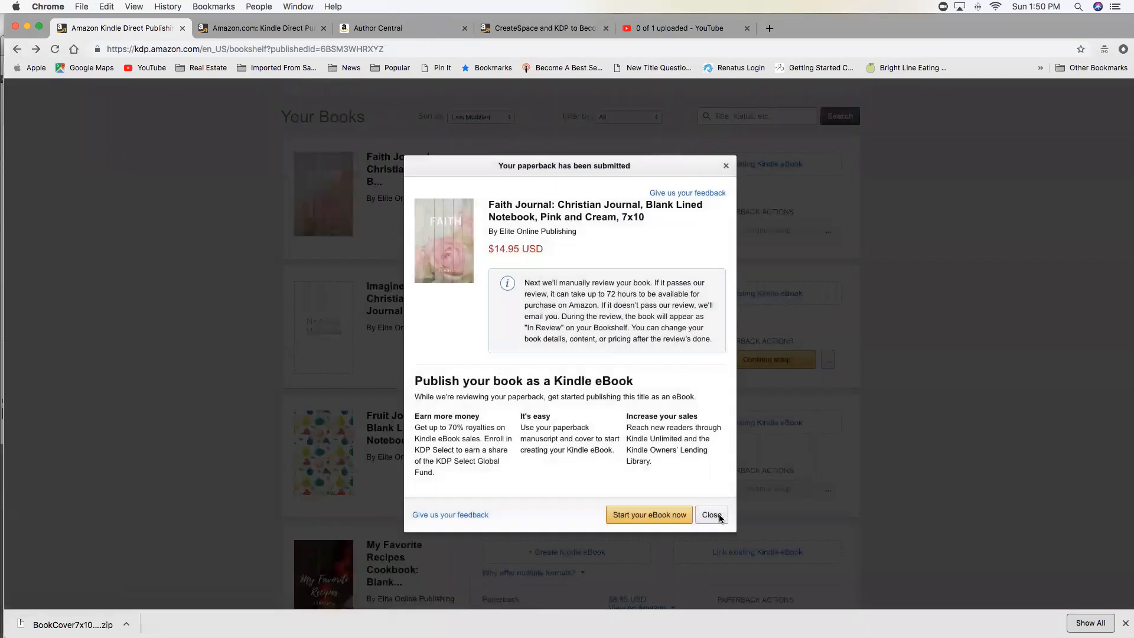
left_click(720, 517)
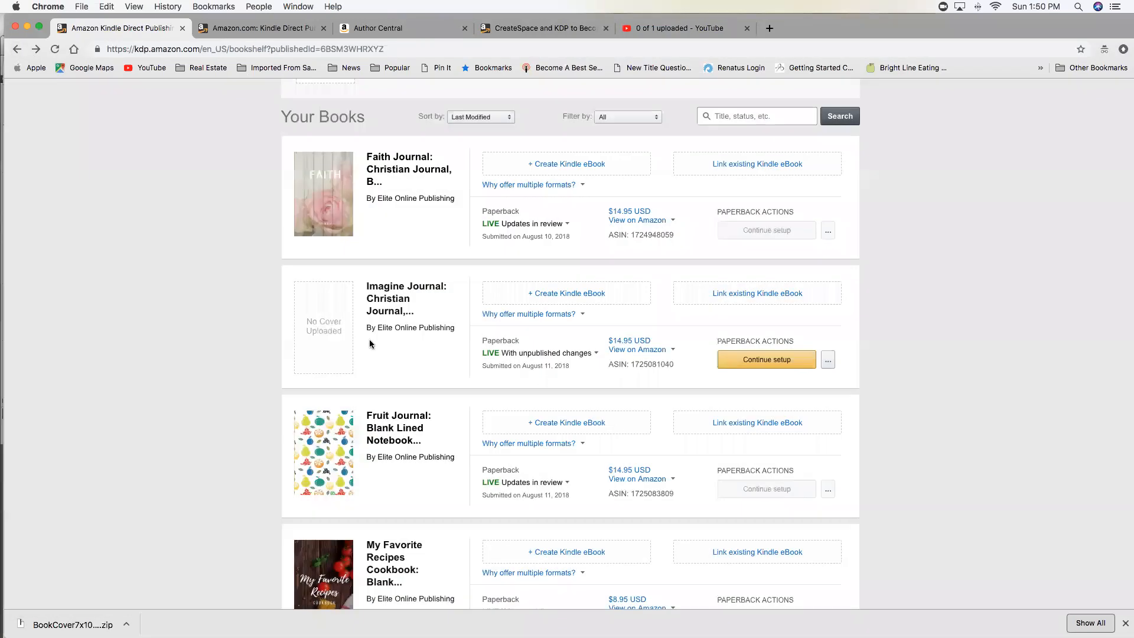
mouse_move(619, 350)
left_click(583, 377)
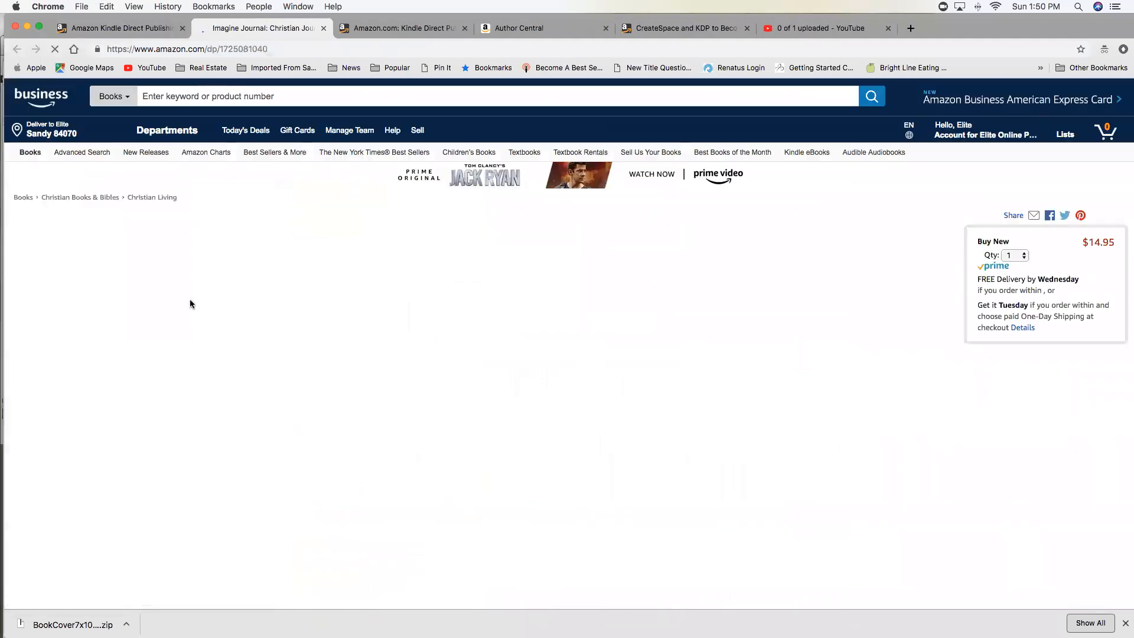
scroll(119, 355, "down", 12)
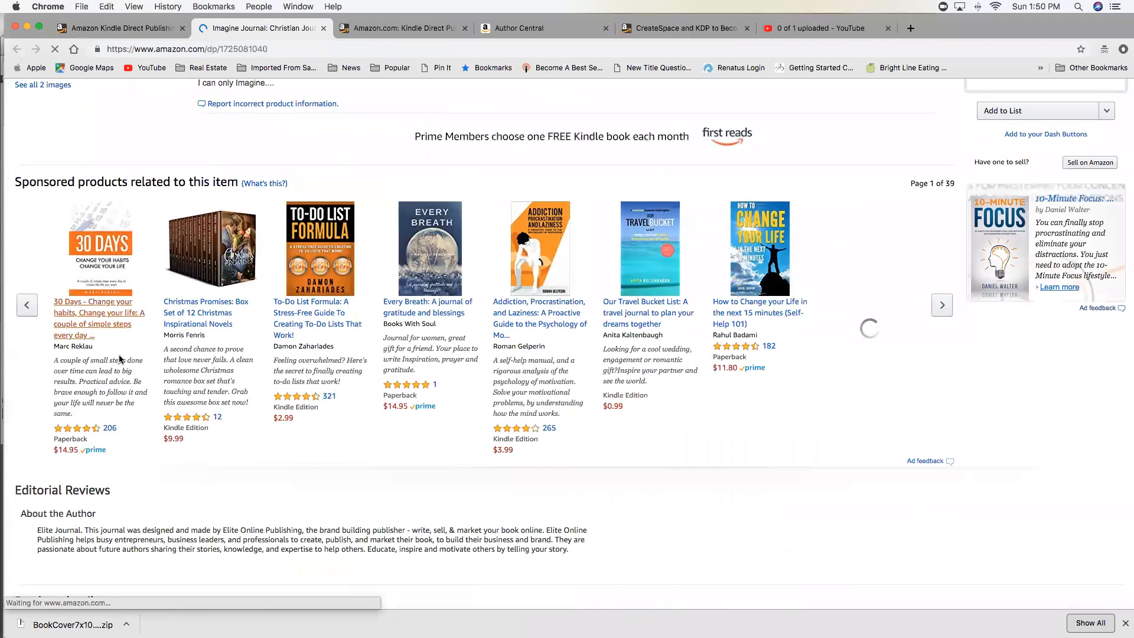
scroll(119, 356, "down", 2)
left_click_drag(81, 289, 116, 288)
left_click_drag(122, 345, 193, 344)
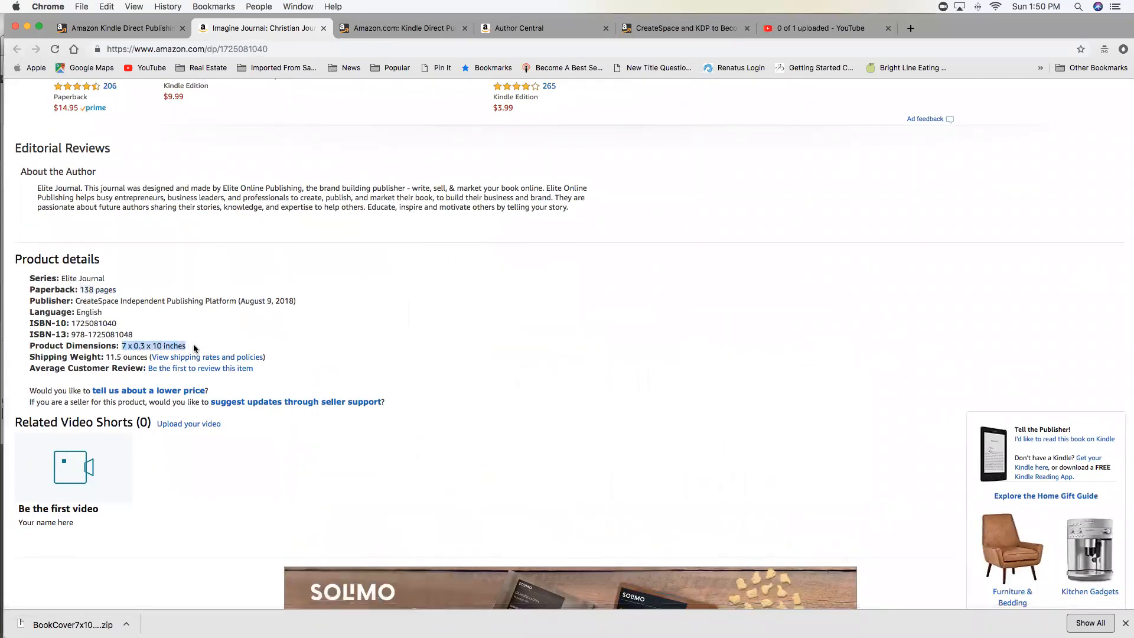
Step: Request a paperback cover template with 7 x 10 in trim size and 136 pages, then cancel saving the file
left_click(383, 28)
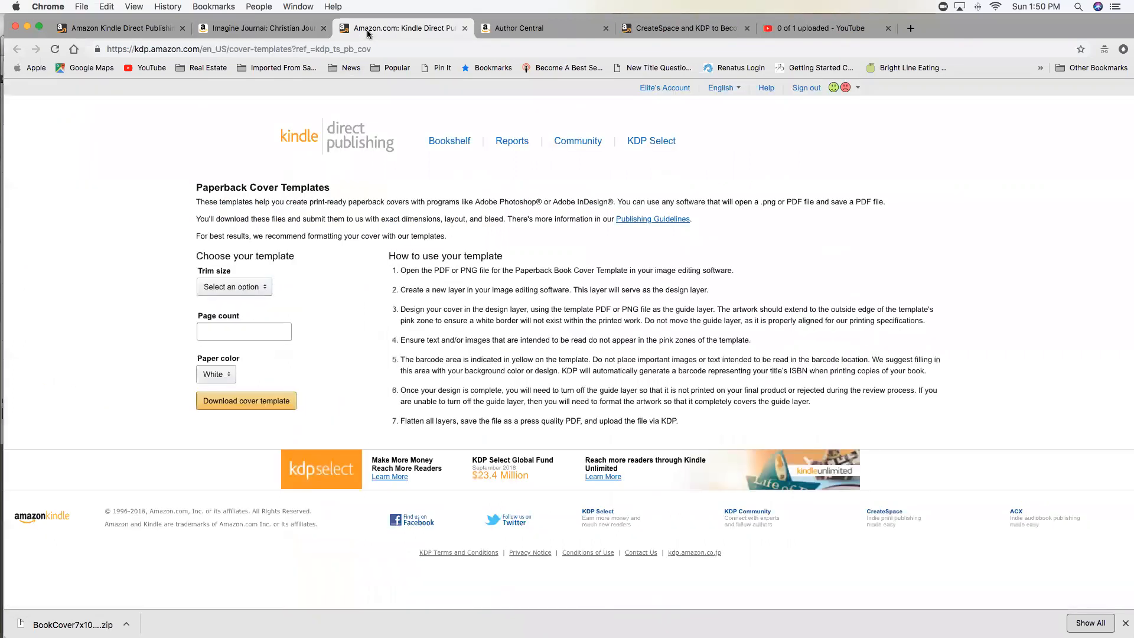
left_click(234, 289)
left_click(231, 389)
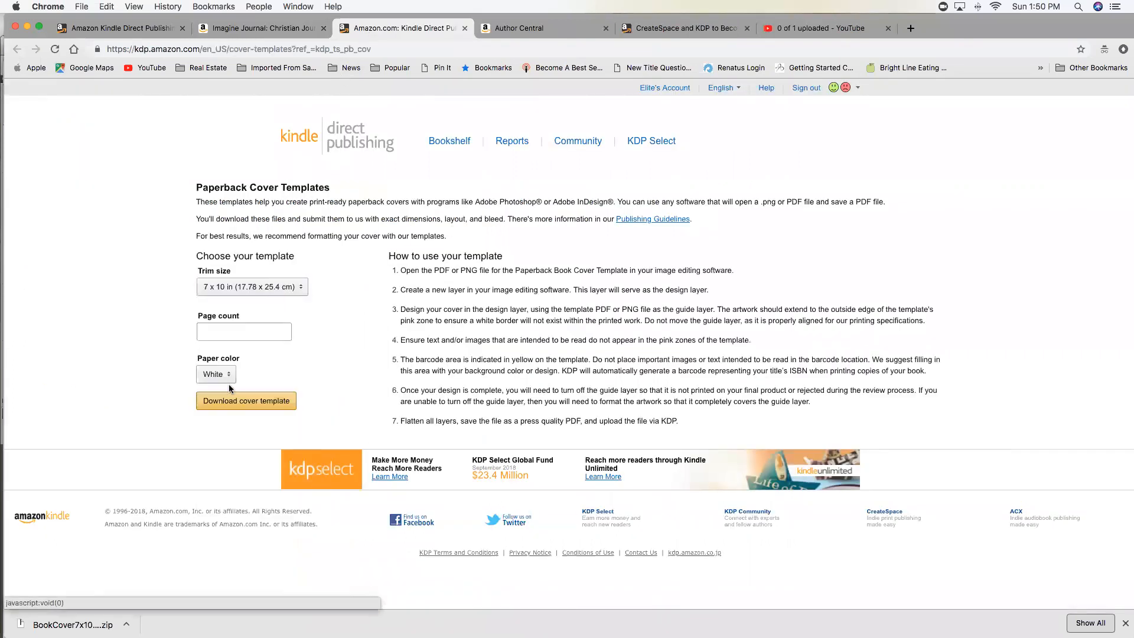
left_click(212, 331)
type("13")
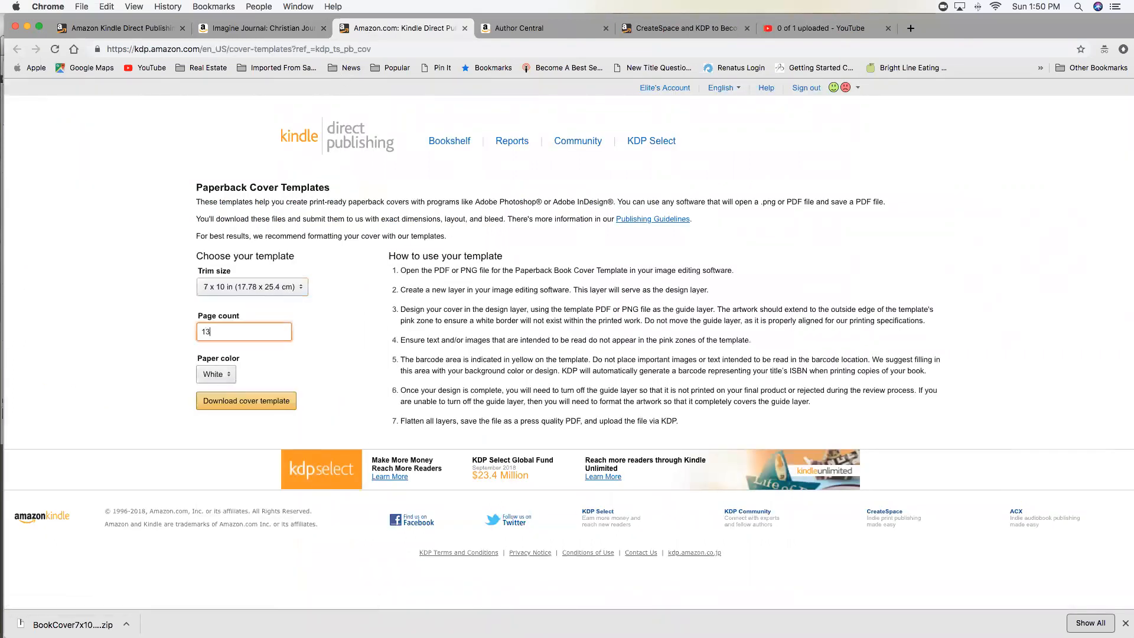
type("6")
left_click(232, 404)
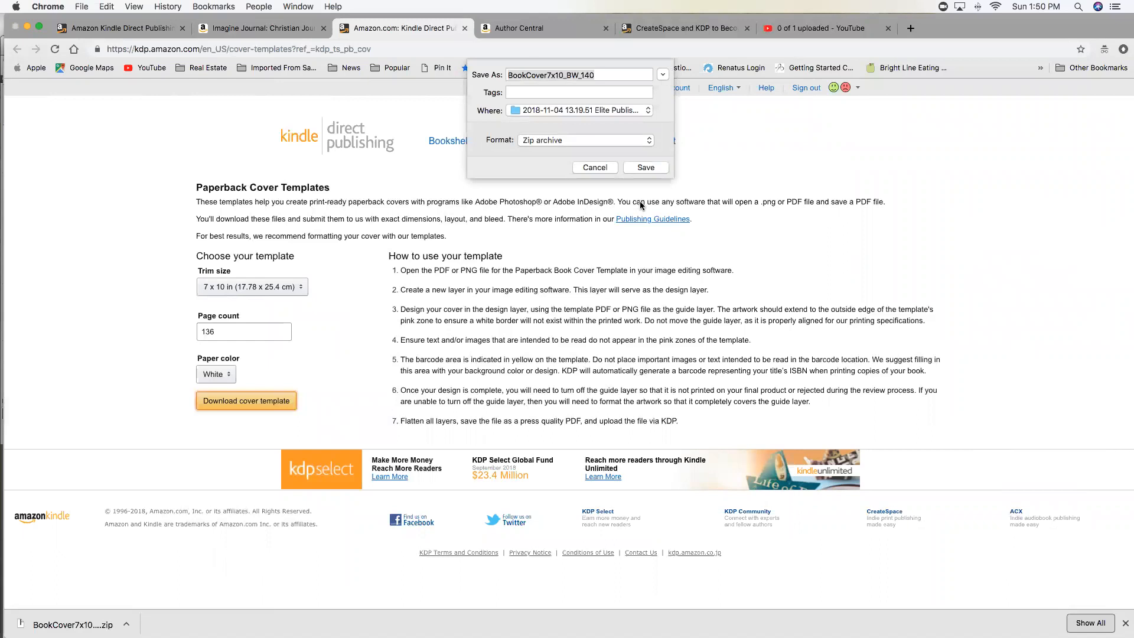
left_click(595, 169)
Step: Switch to Photoshop and open c34christianjournal-1 copy.jpg and c34christianjournal-2 copy.jpg from the Documents folder
key("super+Tab")
key("super+Tab")
key("super+Tab")
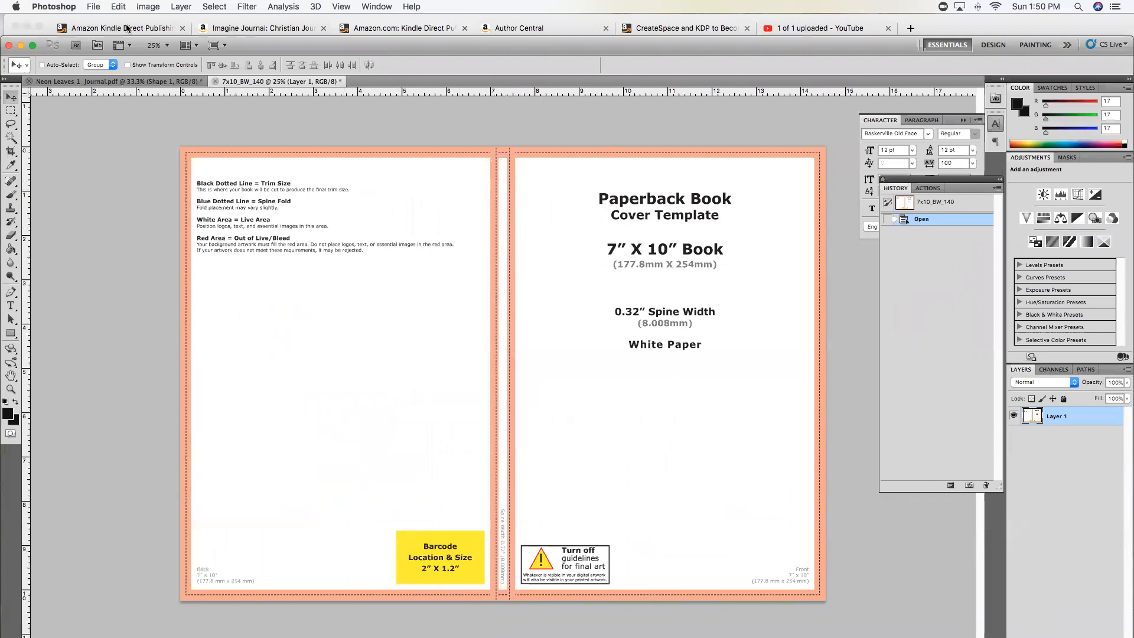
left_click(93, 10)
left_click(480, 157)
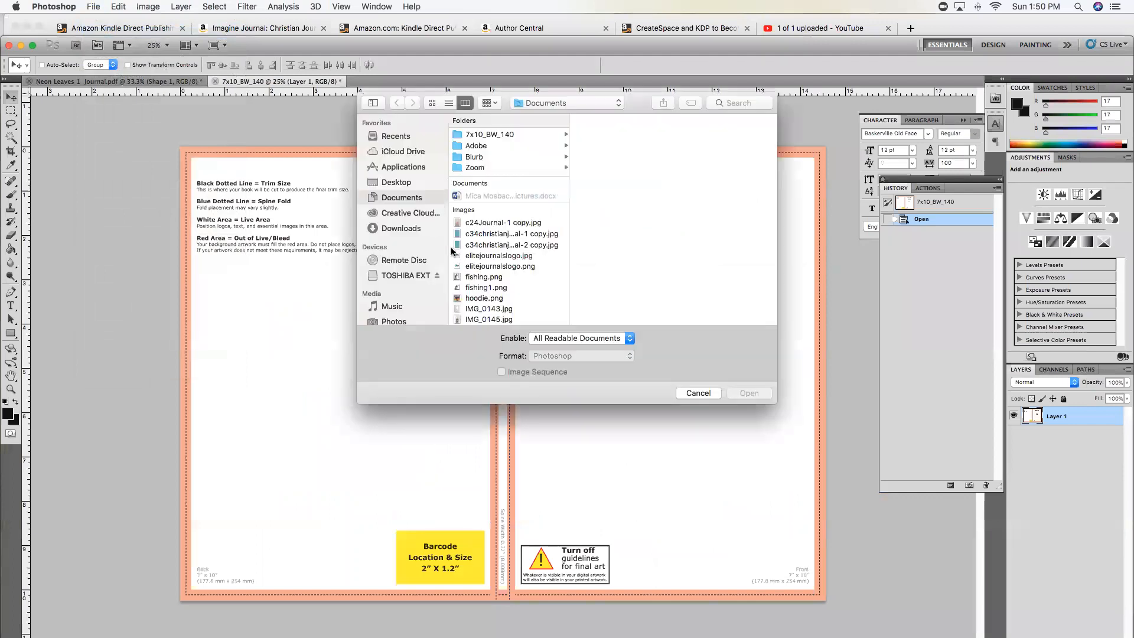
left_click(486, 244)
left_click(485, 236, "shift")
left_click(744, 393)
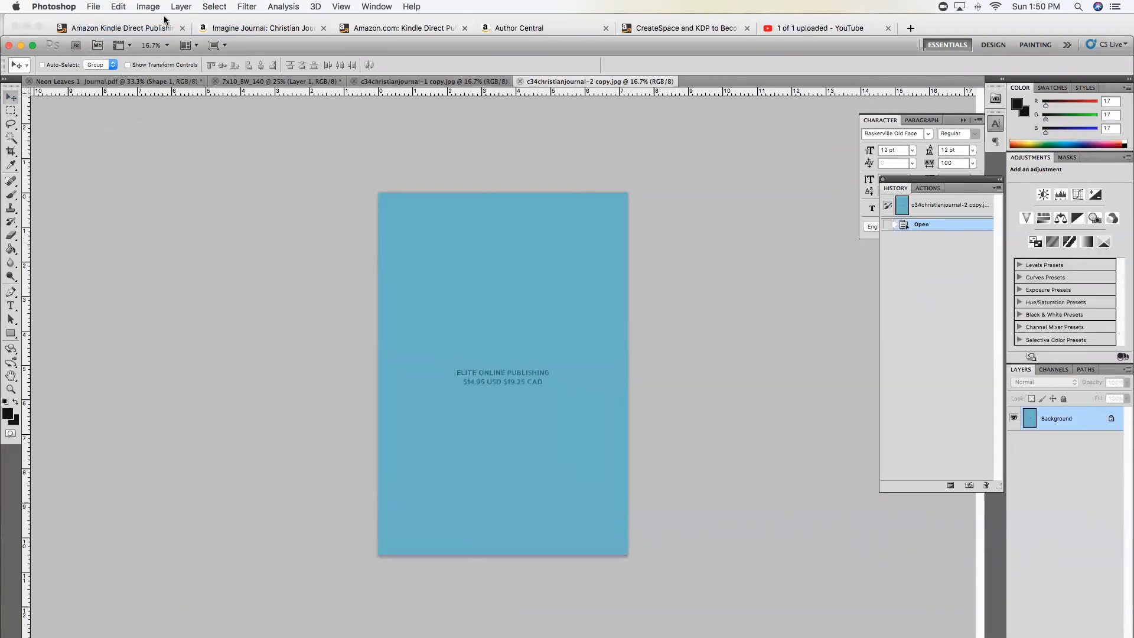
Step: Check the dimensions and resolution of the back cover image
left_click(147, 7)
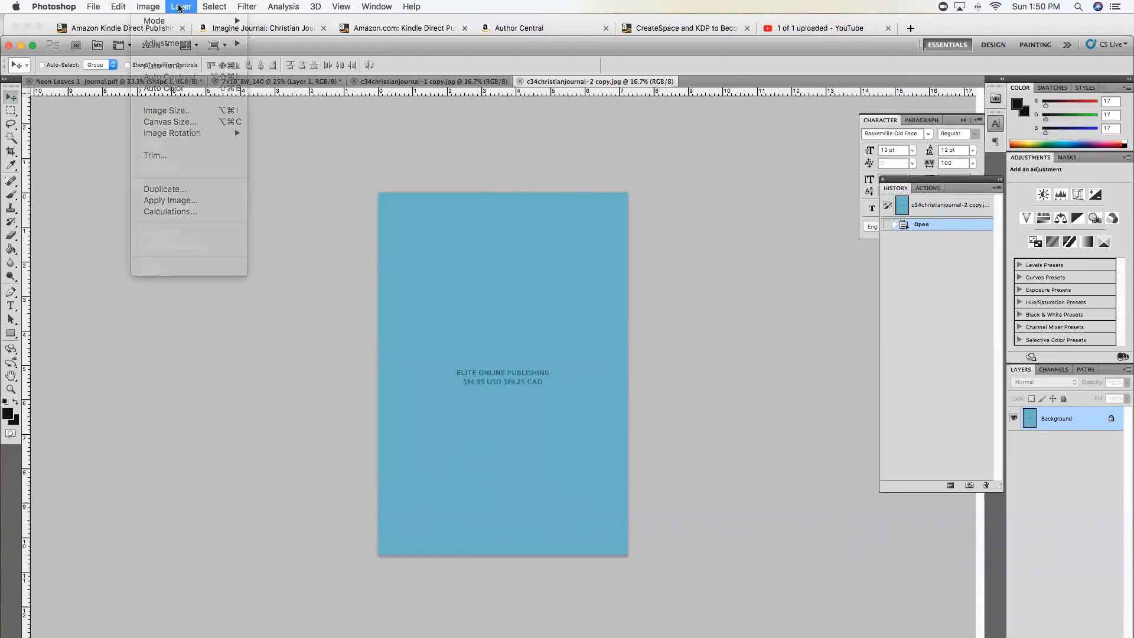
left_click(167, 111)
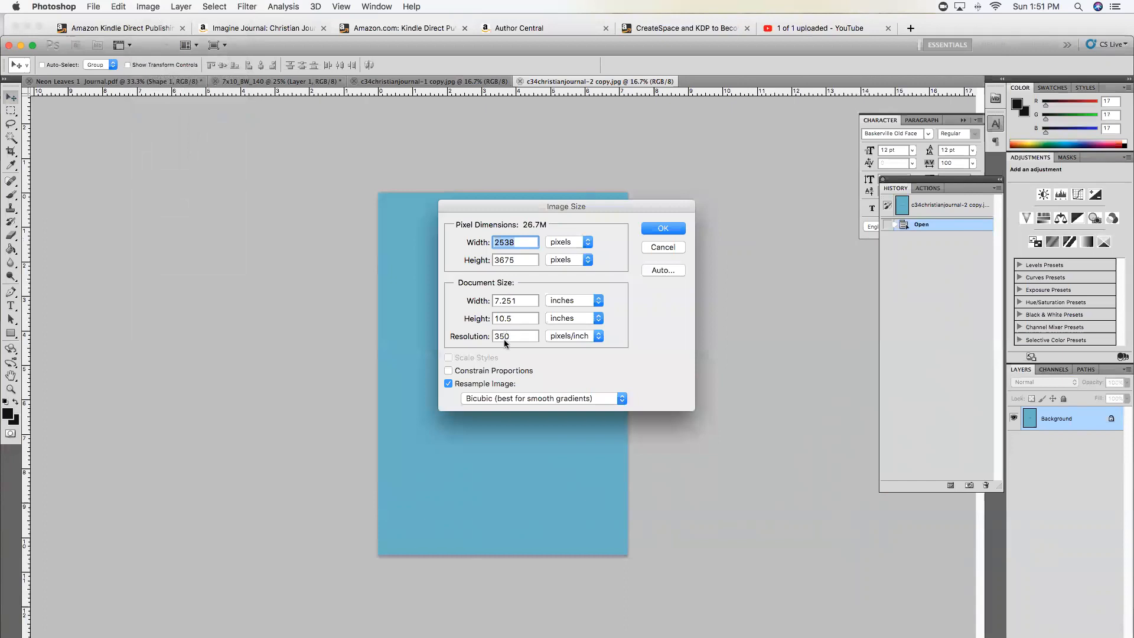
left_click(659, 231)
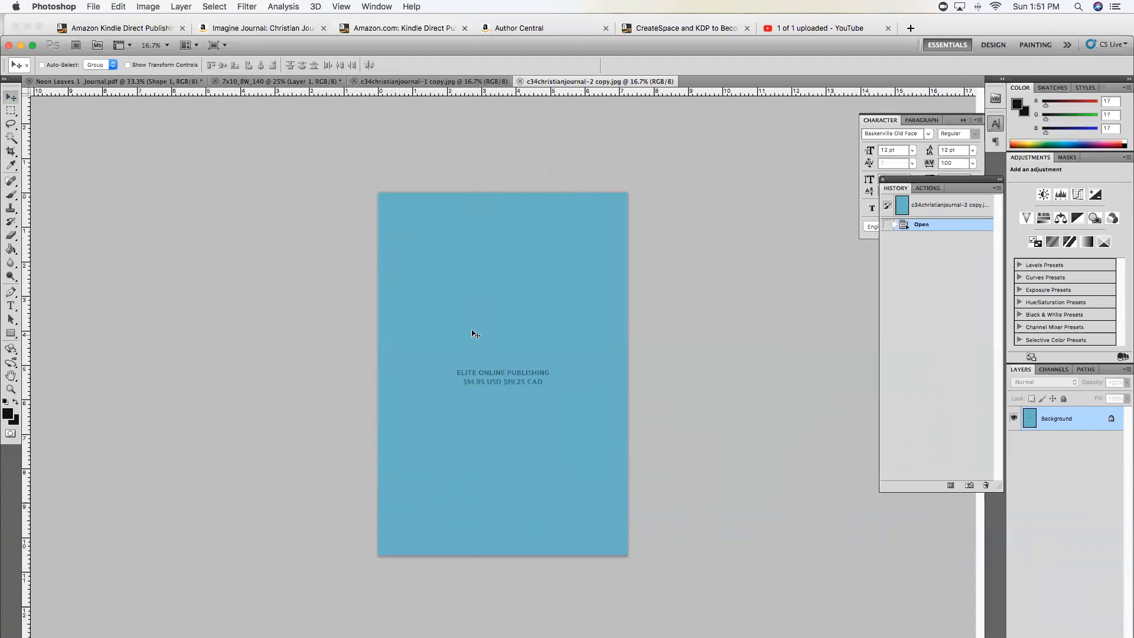
Step: Try to move the locked back cover image into the 7x10_BW_140 template document
left_click_drag(463, 208, 344, 122)
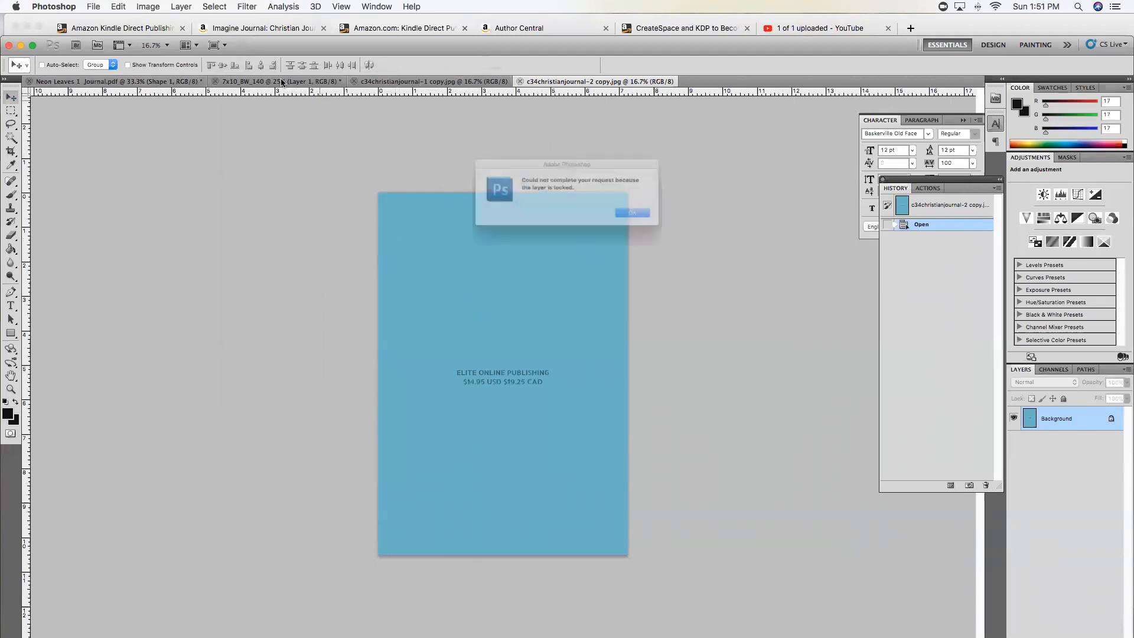
left_click(639, 223)
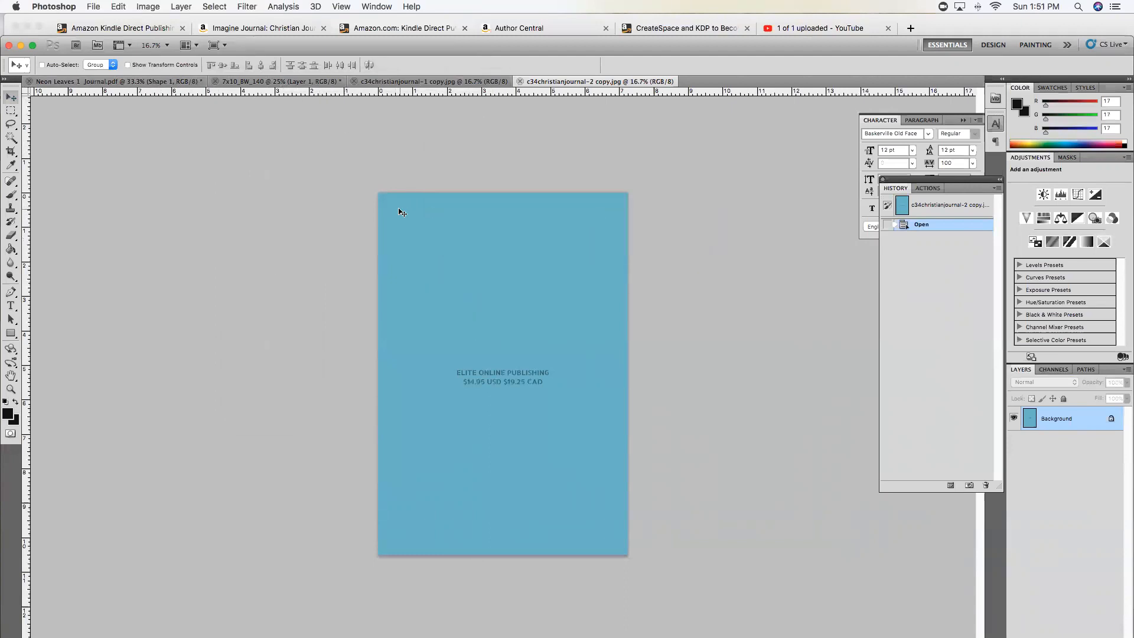
left_click_drag(339, 144, 464, 195)
left_click(653, 221)
left_click(394, 196)
left_click(639, 221)
Step: Place the back cover image in the 7x10_BW_140 template and scale it to about 84% to fit the back cover area
left_click_drag(311, 85, 303, 270)
key("super+t")
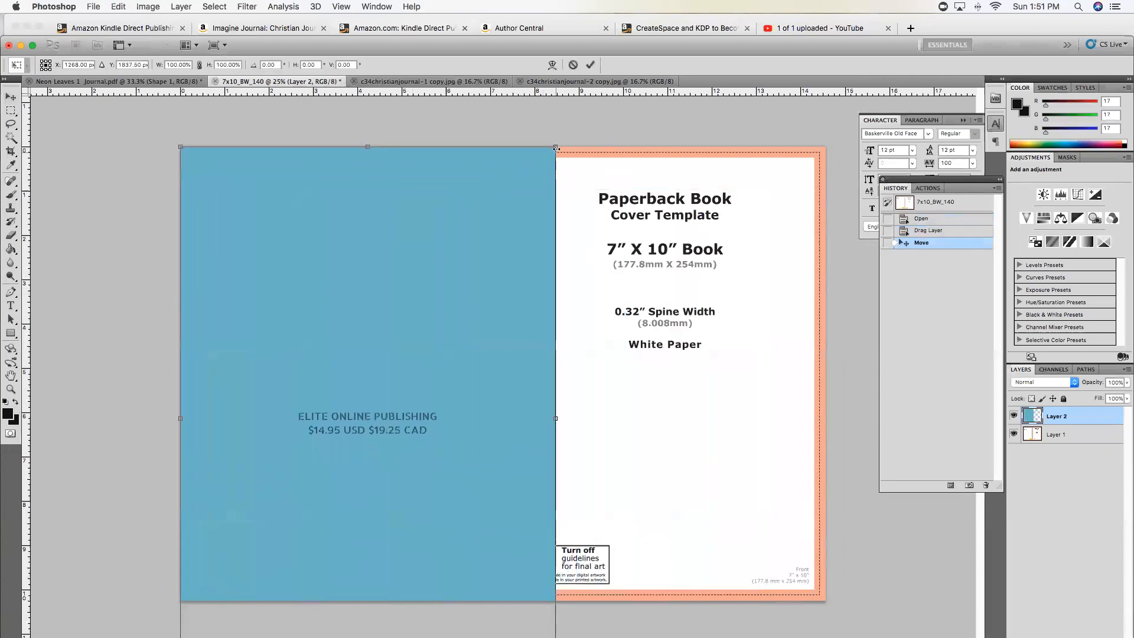
left_click_drag(550, 153, 437, 317)
left_click_drag(367, 425, 367, 254)
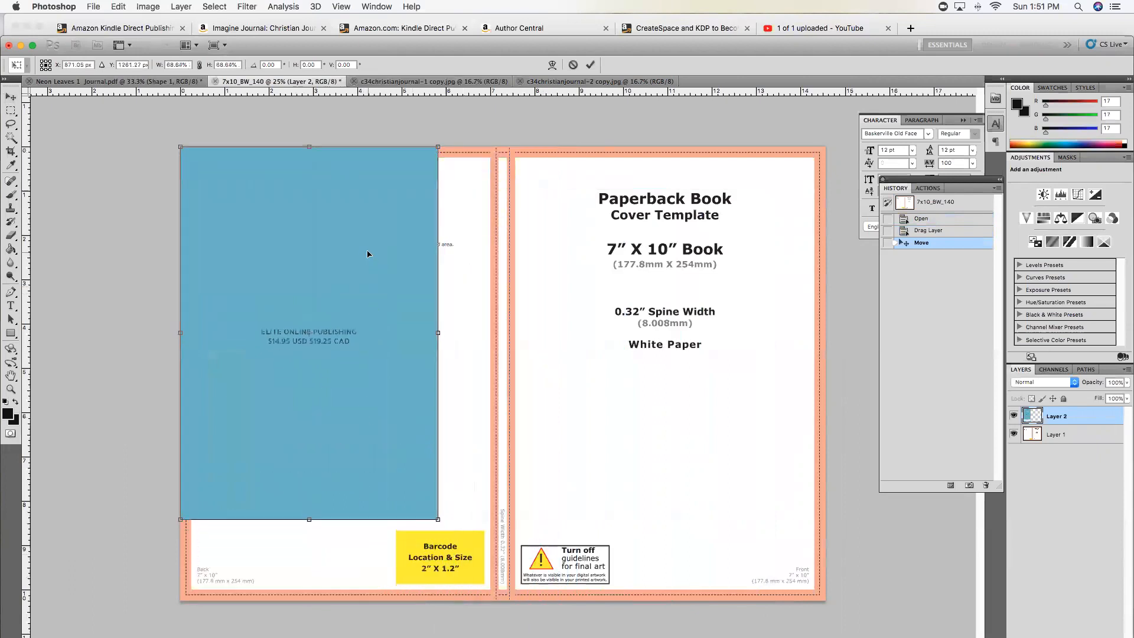
left_click_drag(438, 520, 494, 609)
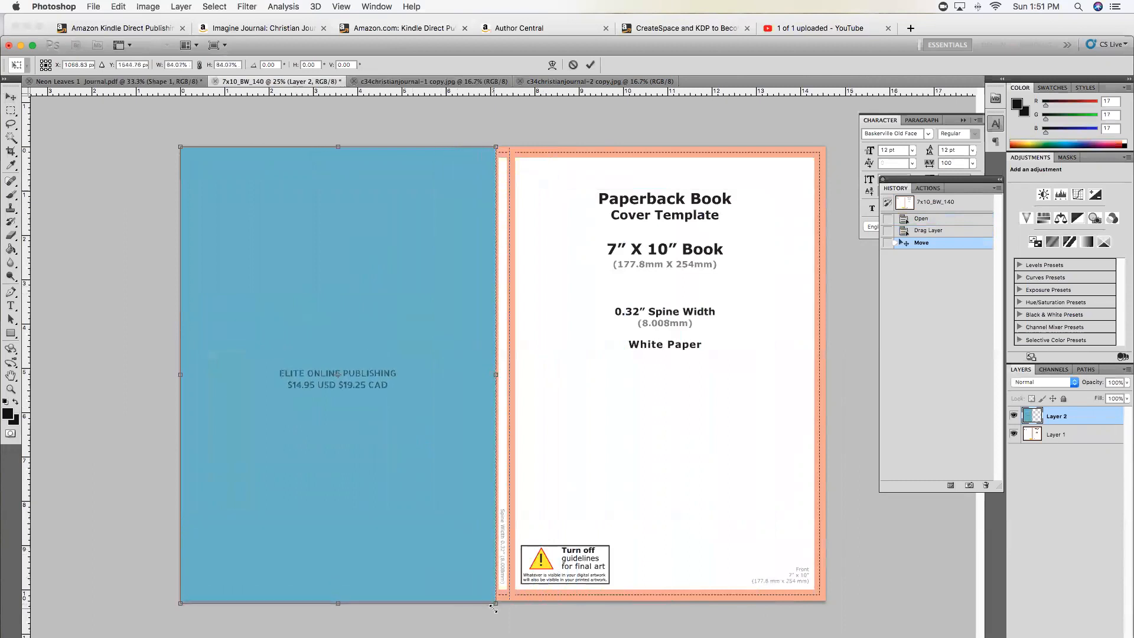
key("Return")
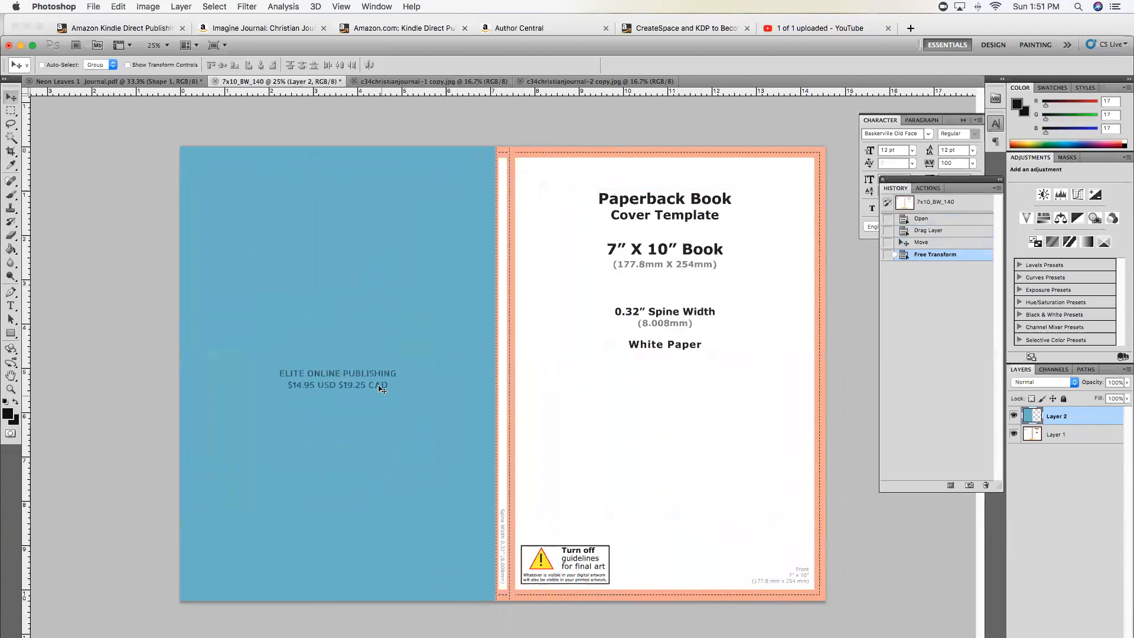
Step: Place the IMAGINE front cover image in the 7x10_BW_140 template, aligned with the spine's edge over the front cover area
left_click(394, 83)
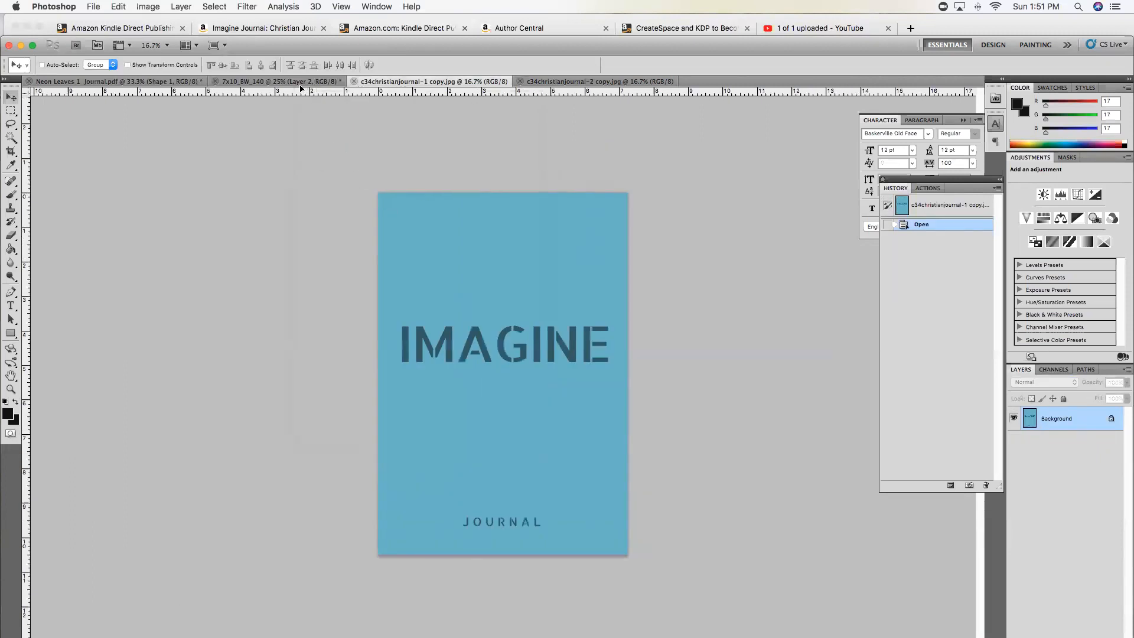
left_click_drag(301, 83, 540, 187)
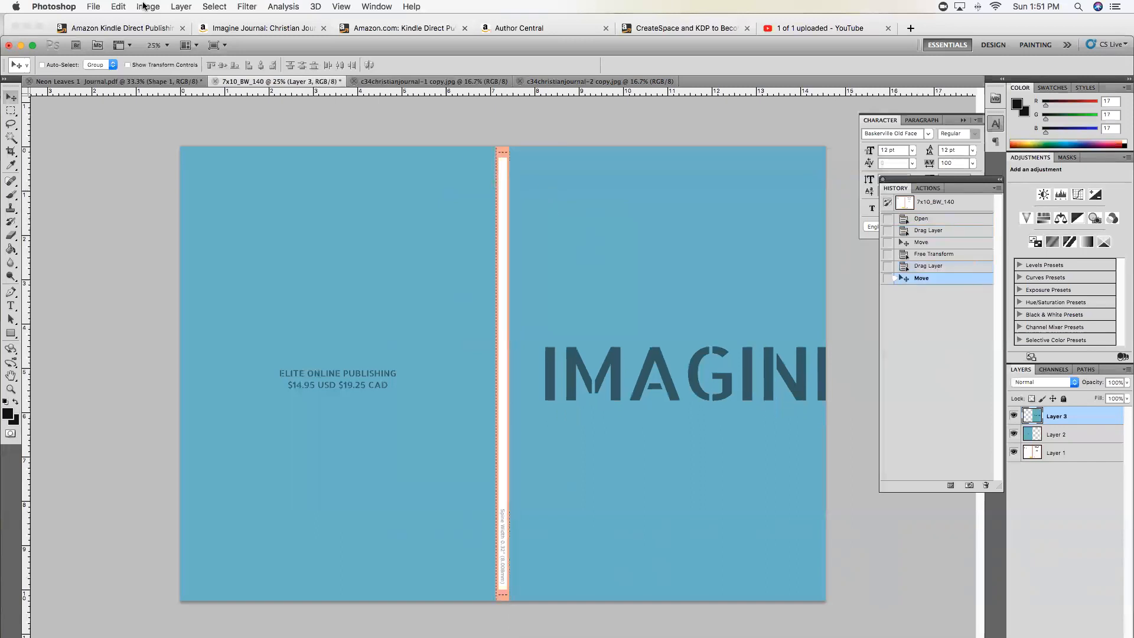
Step: Try repeating the previous transform on the front cover layer, then undo it
left_click(120, 8)
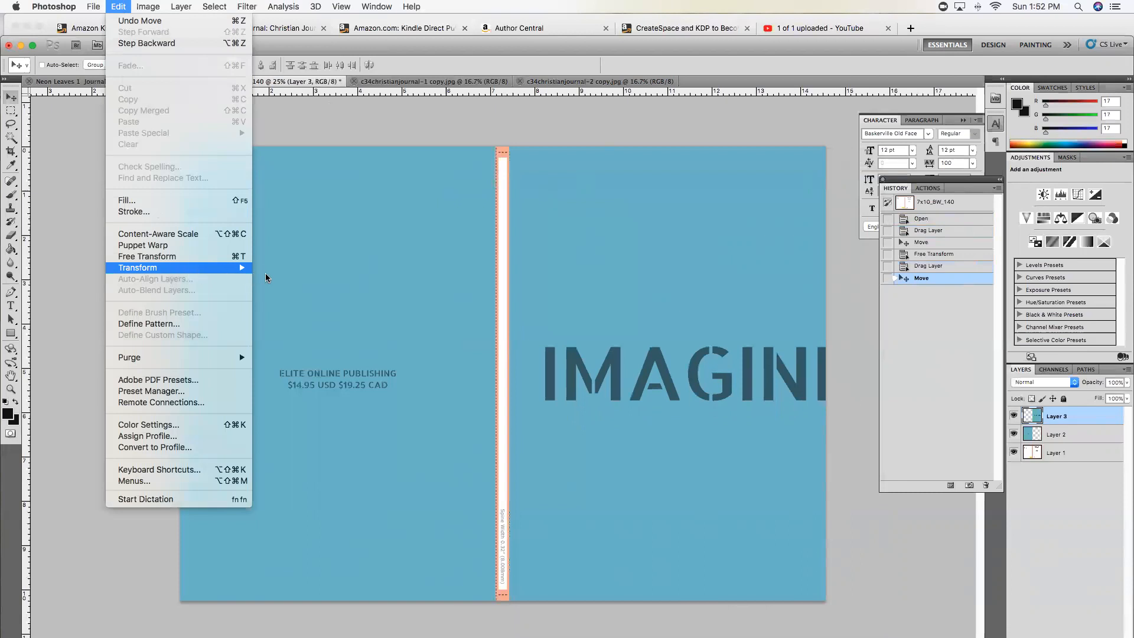
mouse_move(166, 272)
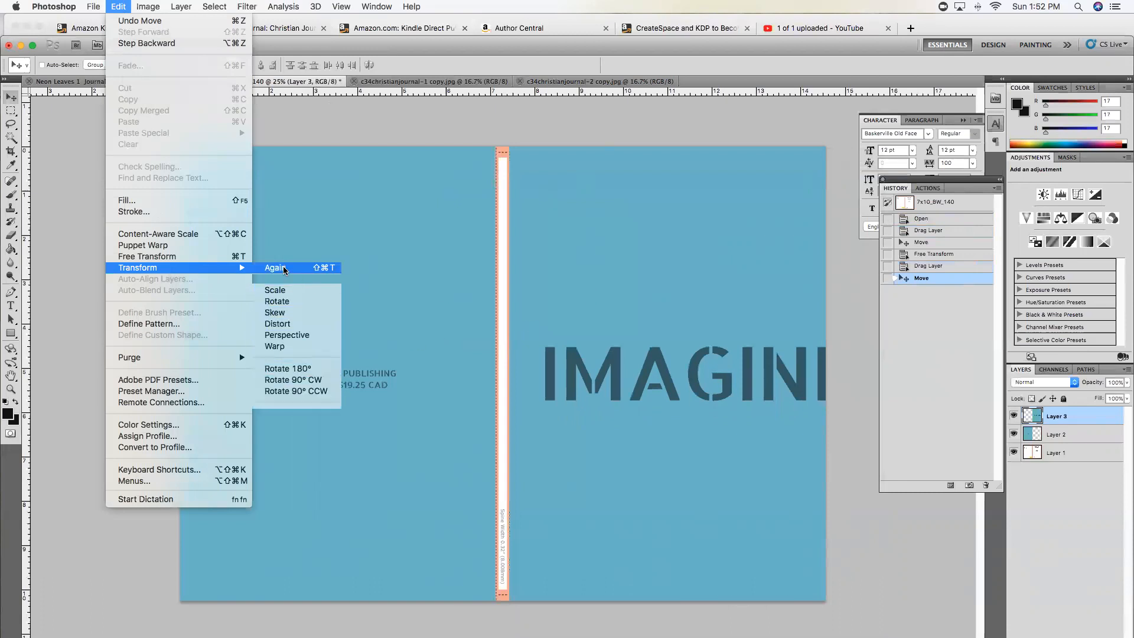
left_click(332, 272)
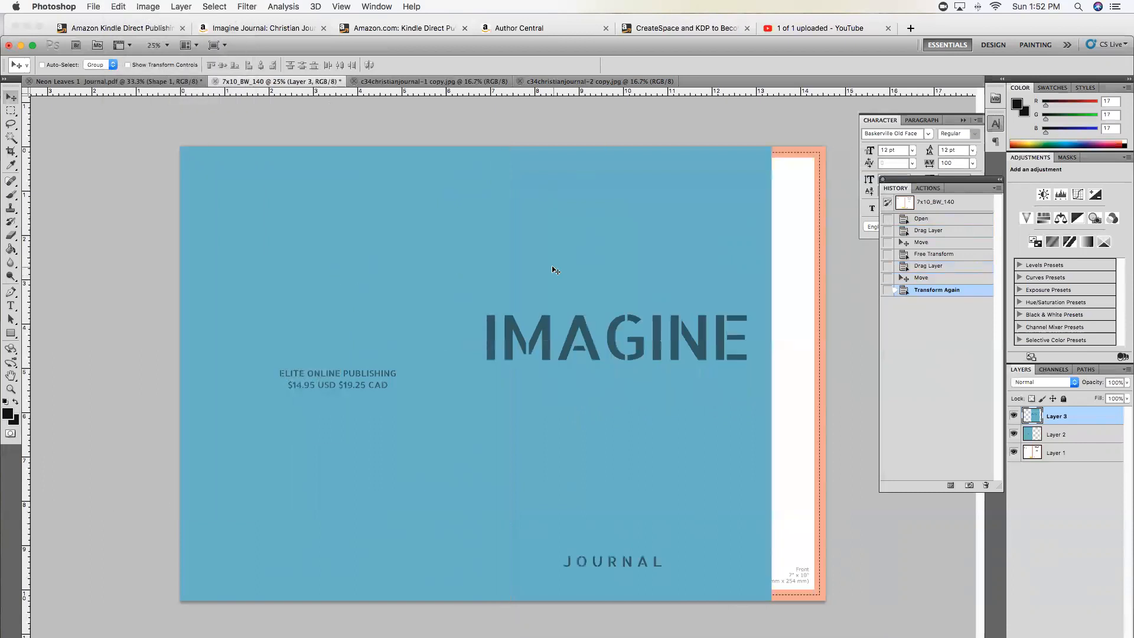
key("ctrl+z")
Step: Scale the front cover layer to about 84% and fit it between the spine and the template's outer edge
key("ctrl+t")
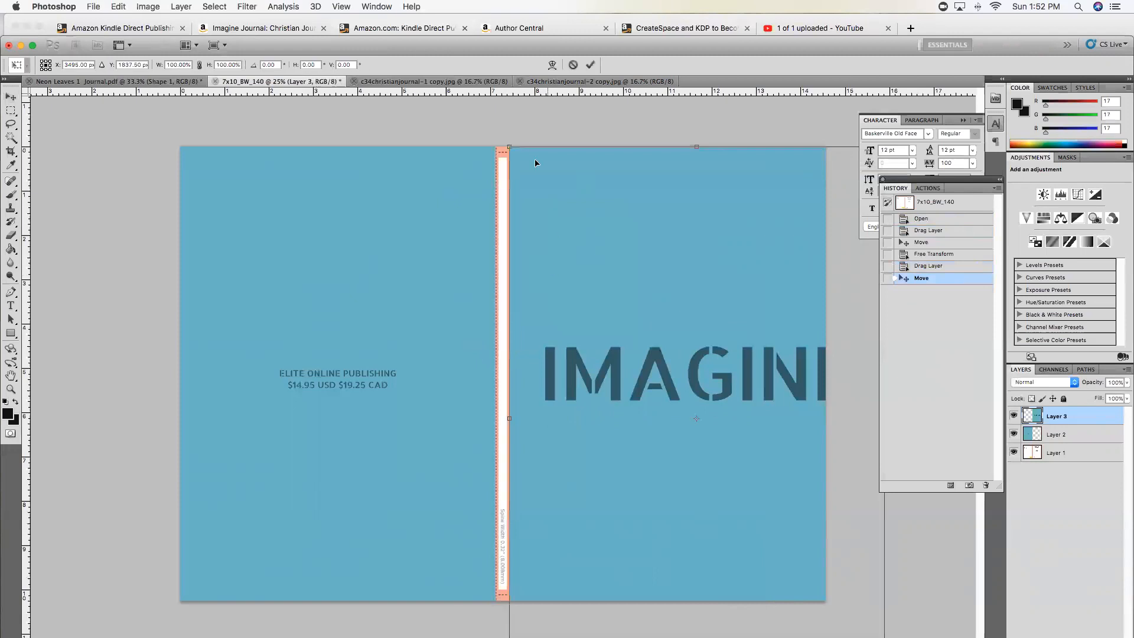
left_click_drag(508, 146, 613, 297)
left_click_drag(655, 345, 554, 197)
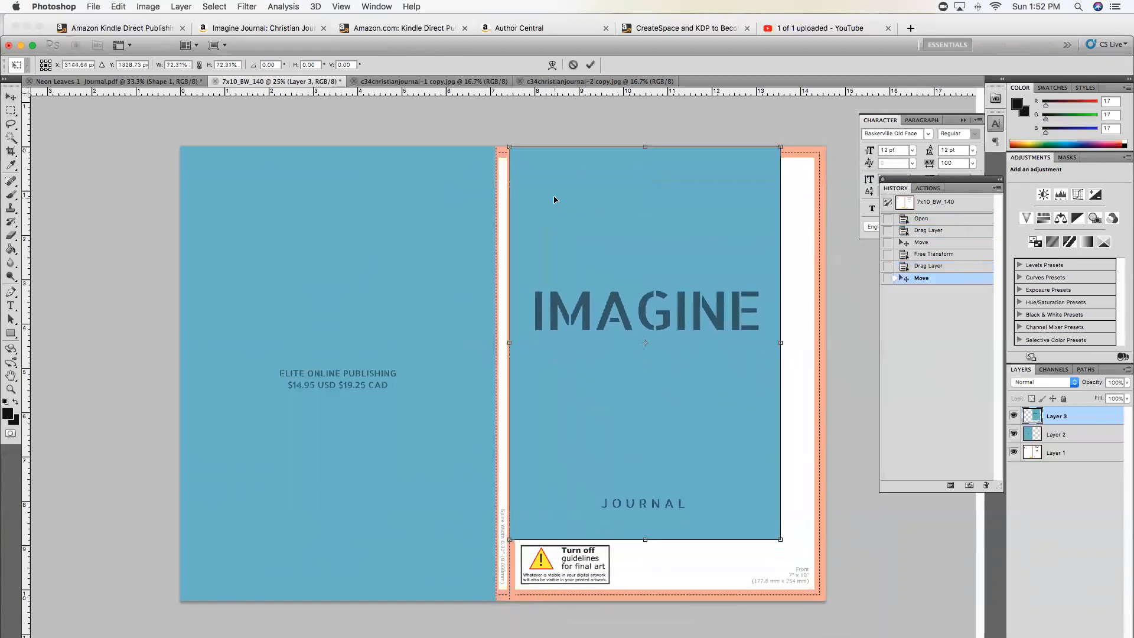
left_click_drag(786, 549, 798, 620)
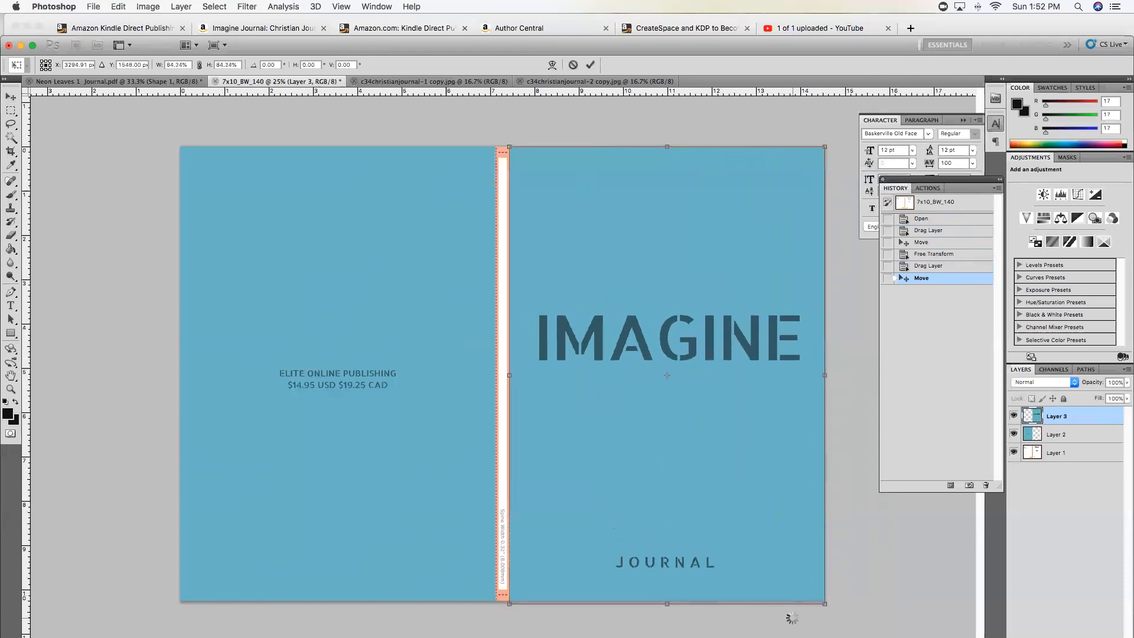
key("Return")
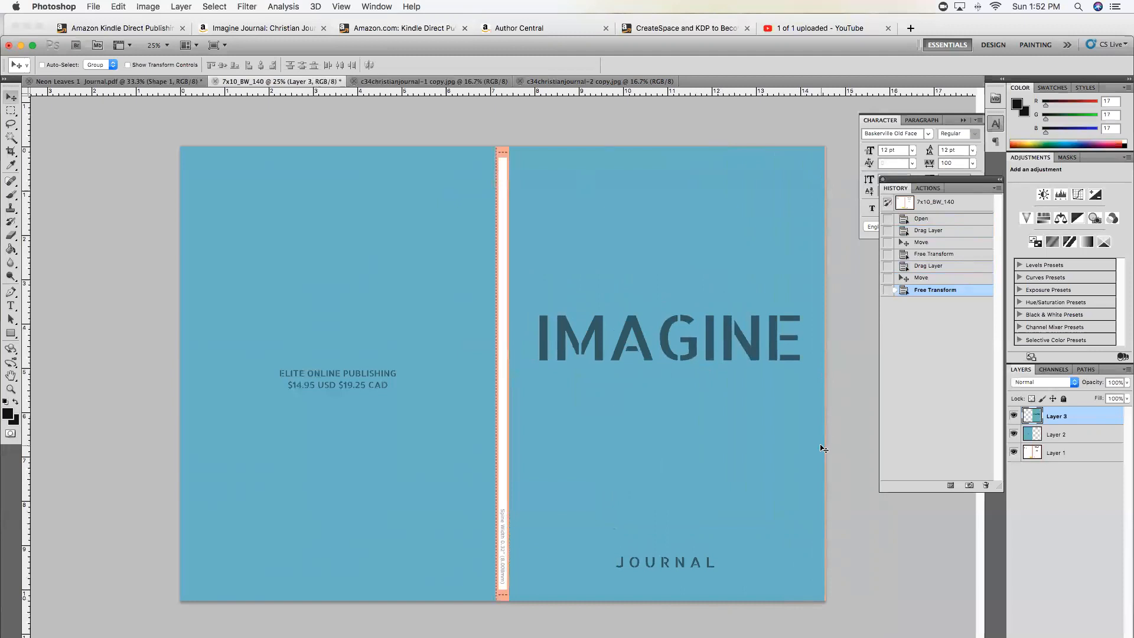
Step: Enlarge the front cover layer to about 100.7% so it reaches the template's outer edge
key("super+t")
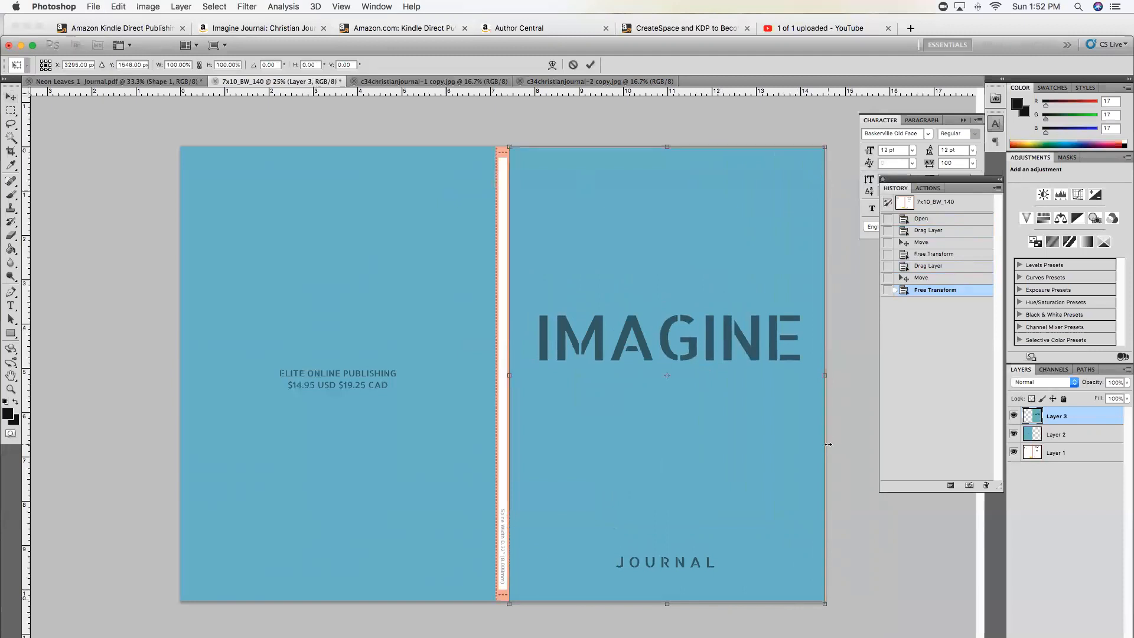
left_click_drag(824, 603, 825, 607)
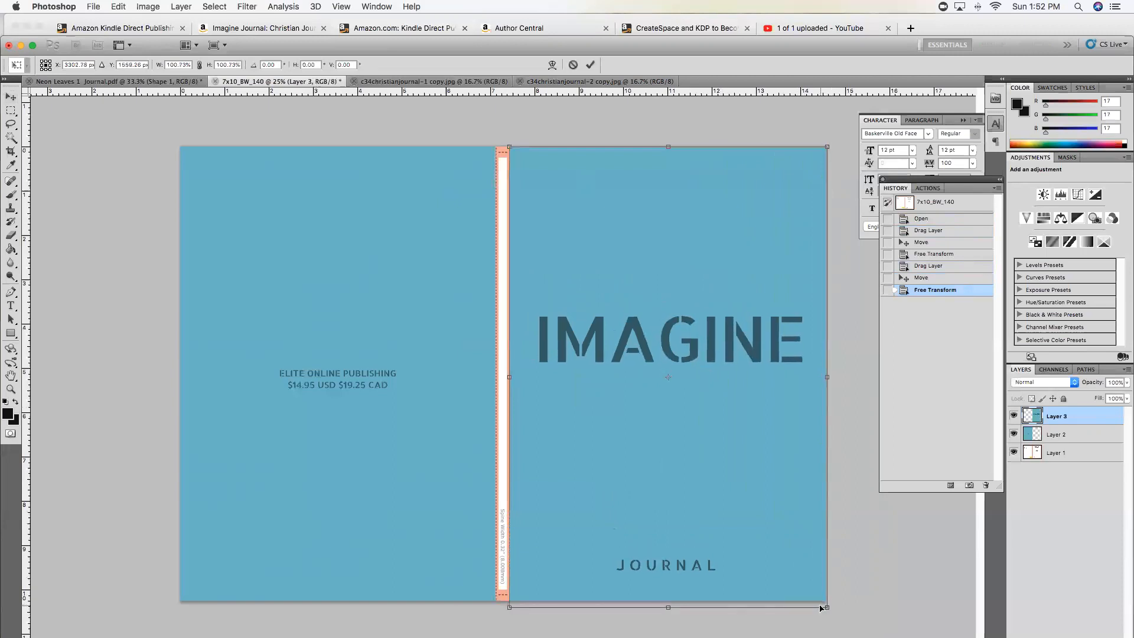
key("Return")
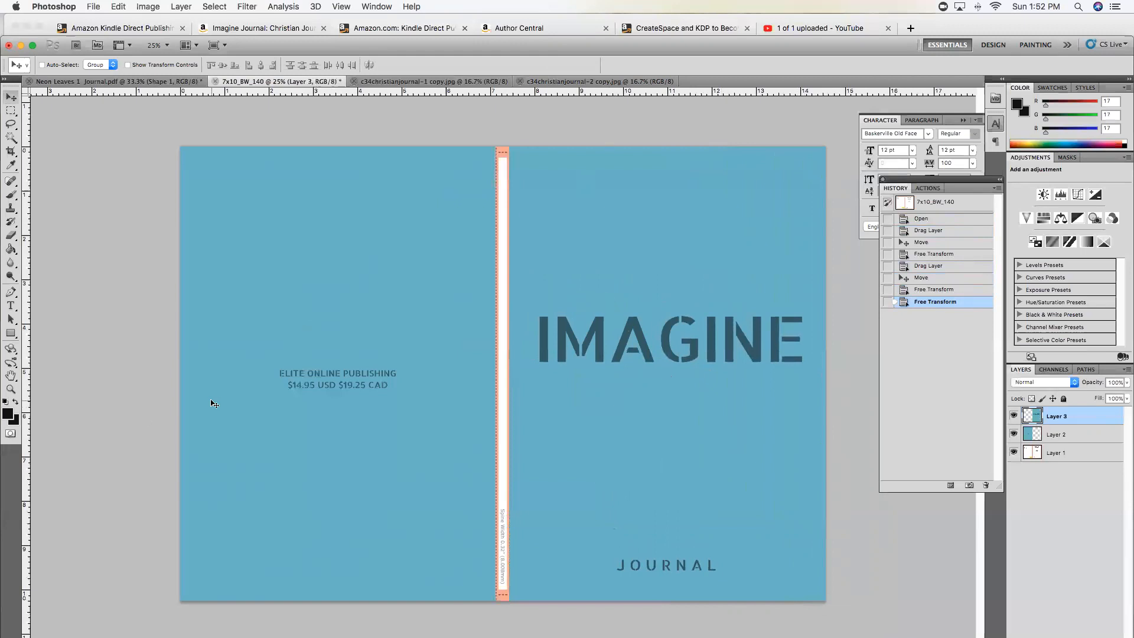
Step: Sample the back cover's light blue as the foreground colour and draw rectangle shapes over the spine
left_click(9, 414)
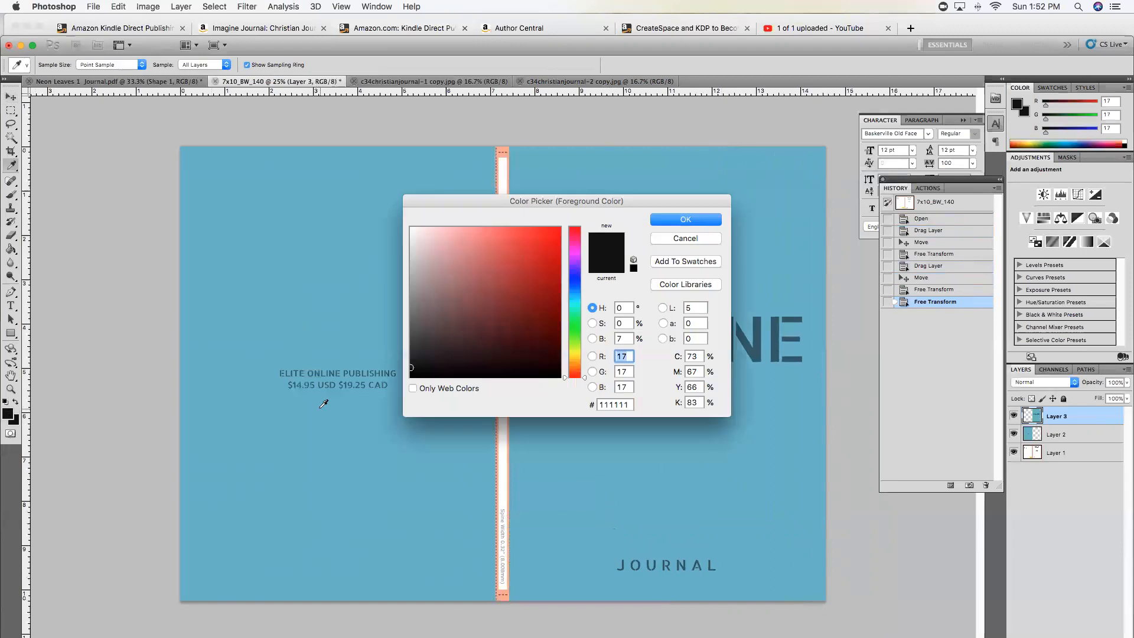
left_click(321, 408)
left_click(696, 219)
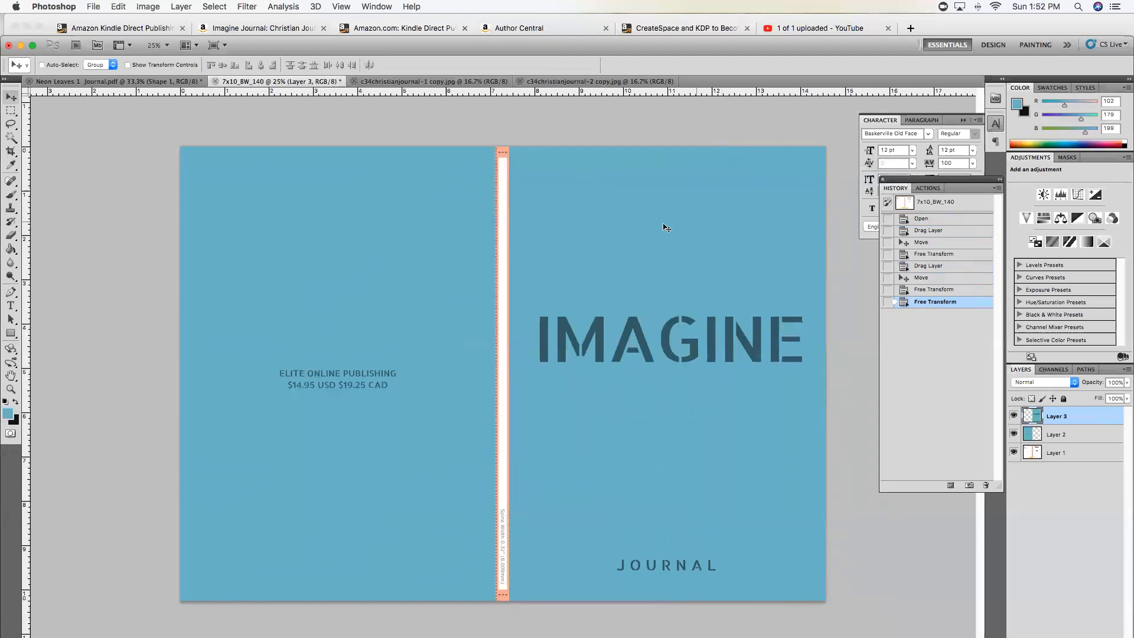
left_click(12, 333)
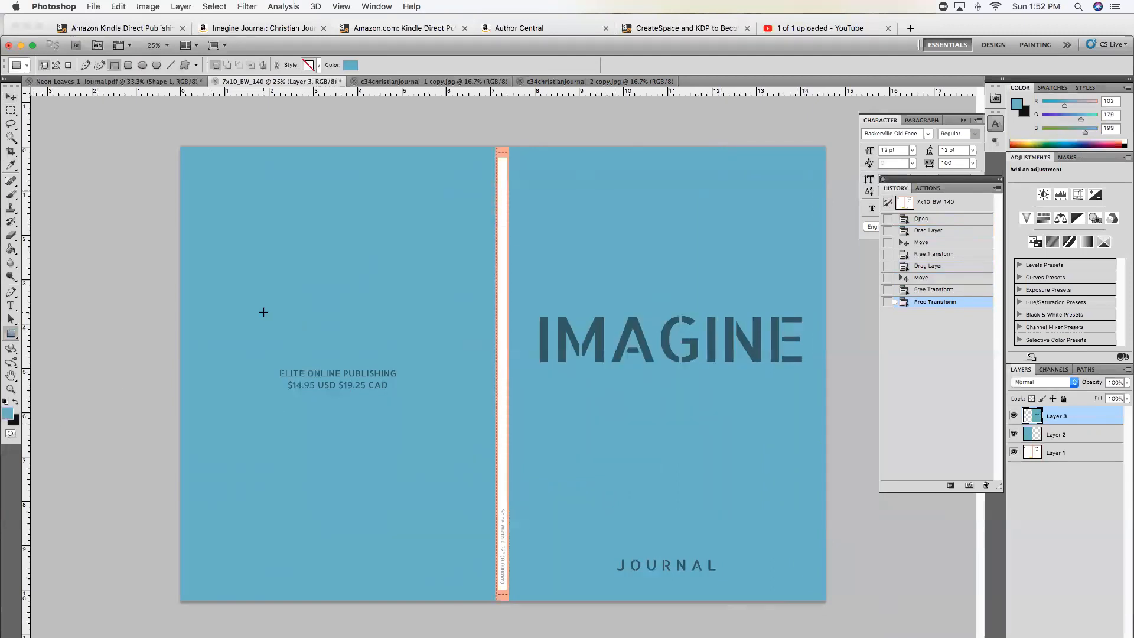
mouse_move(492, 146)
left_mouse_down()
mouse_move(513, 185)
mouse_move(508, 442)
left_mouse_up()
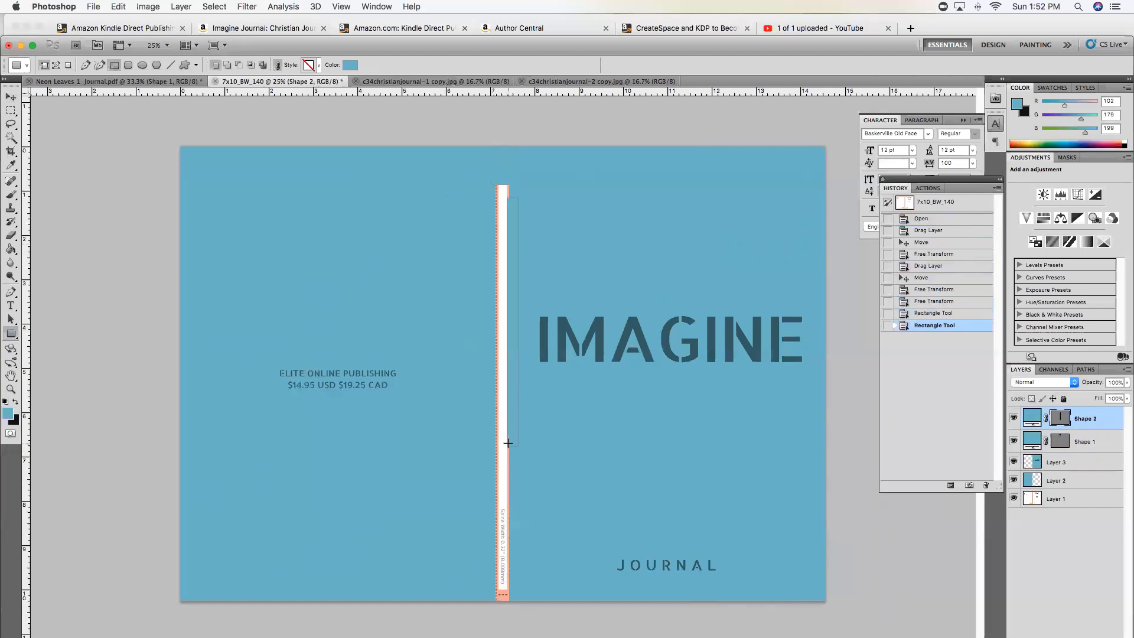
Step: Hide the Shape 2 rectangle and stretch Shape 1 to the spine's full height, narrowing its width to about 69%
left_click(1013, 419)
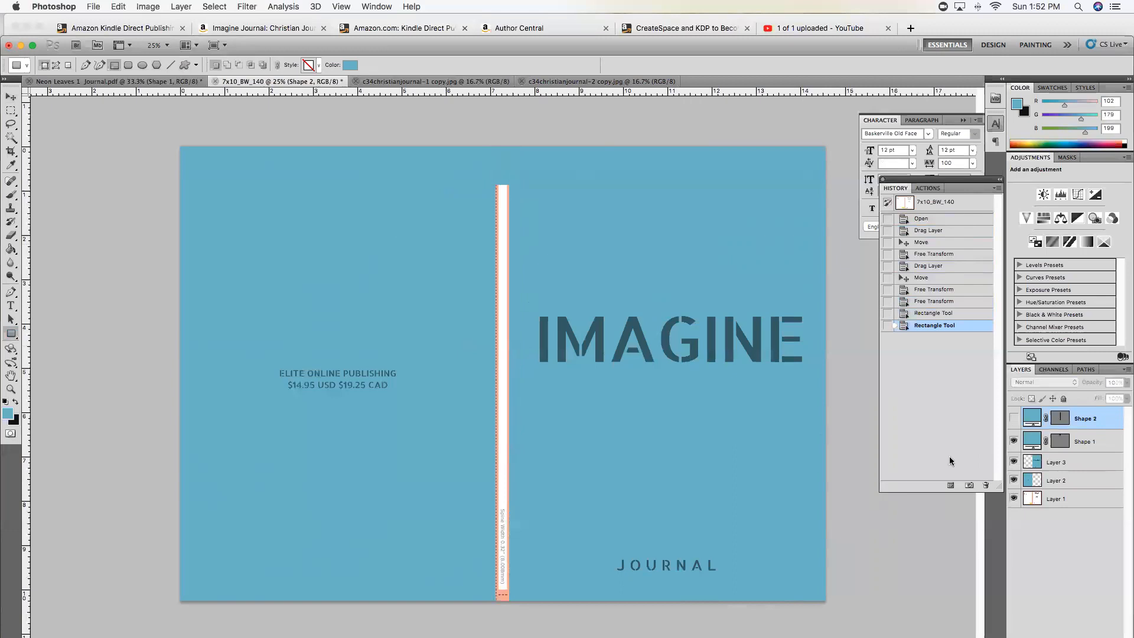
left_click(1014, 441)
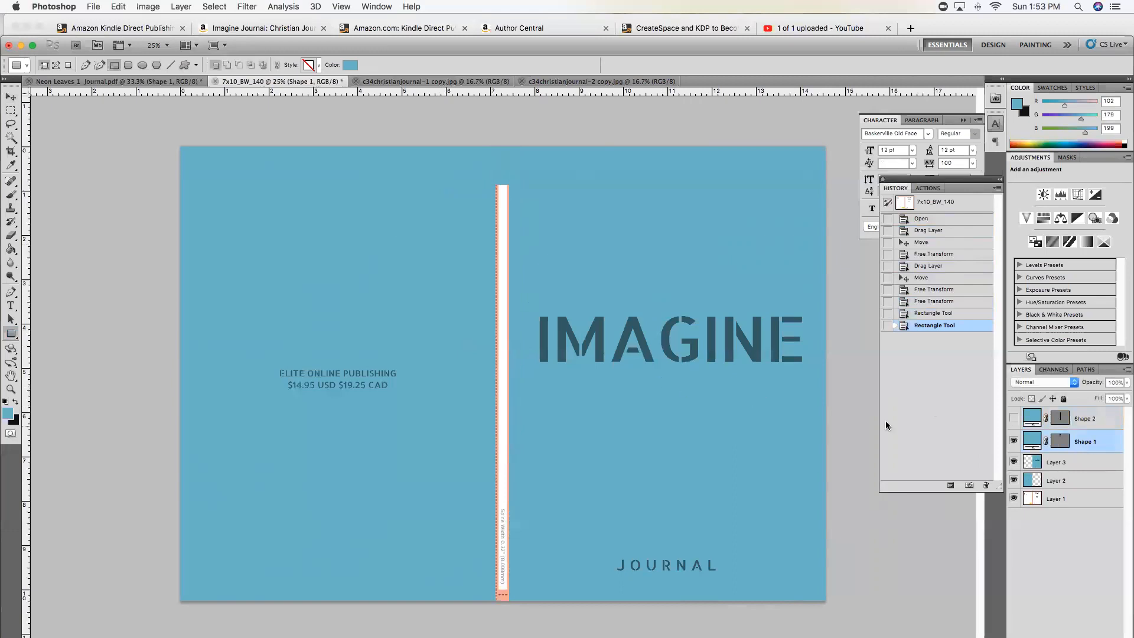
key("super+t")
left_click_drag(506, 187, 500, 601)
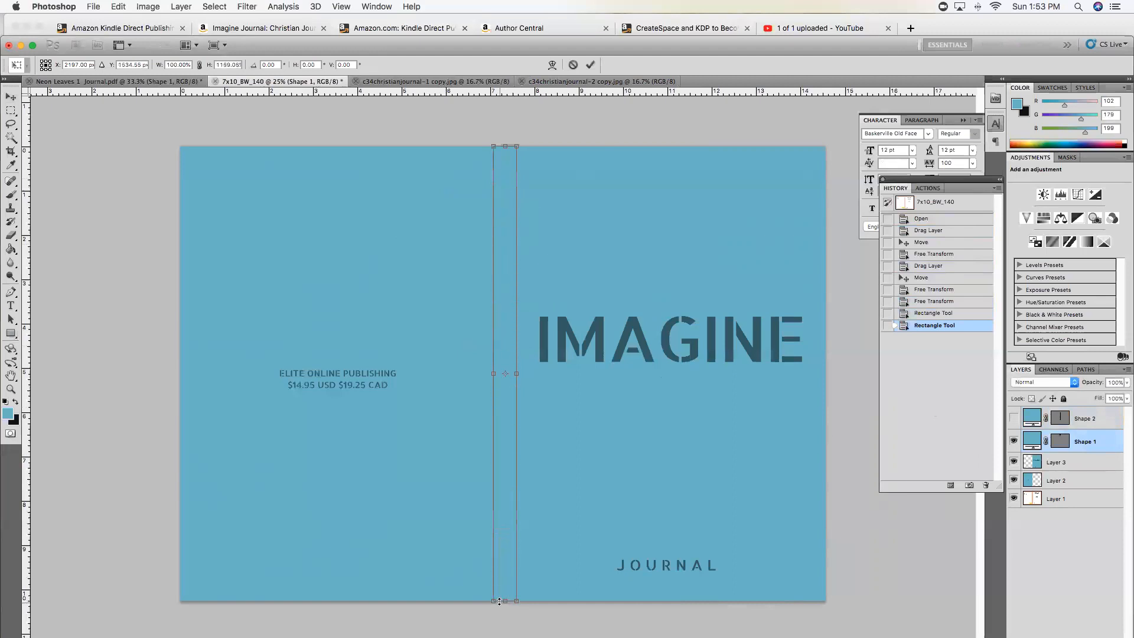
left_click_drag(517, 375, 512, 375)
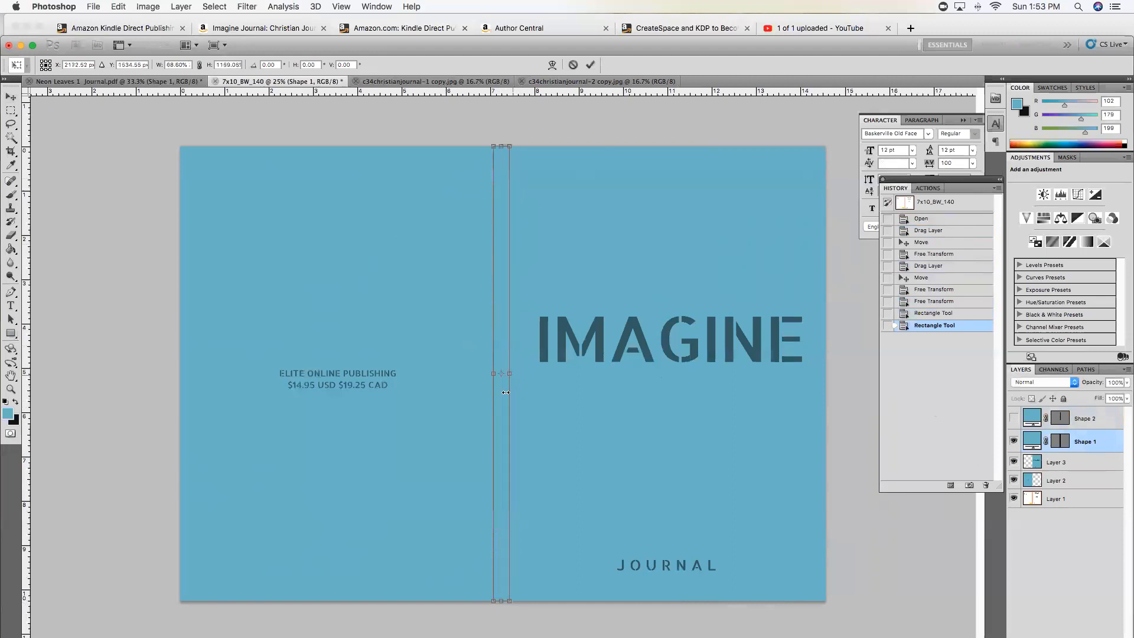
key("Return")
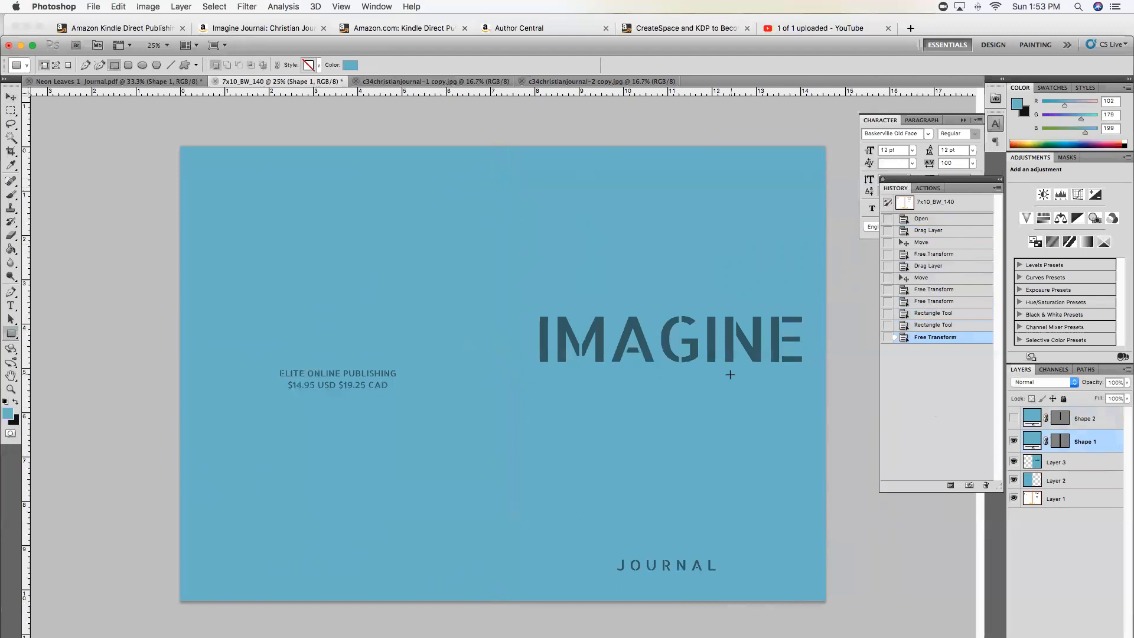
Step: Move the Shape 1 layer beneath both cover layers and widen it slightly under the front cover
left_click_drag(1095, 443, 1094, 485)
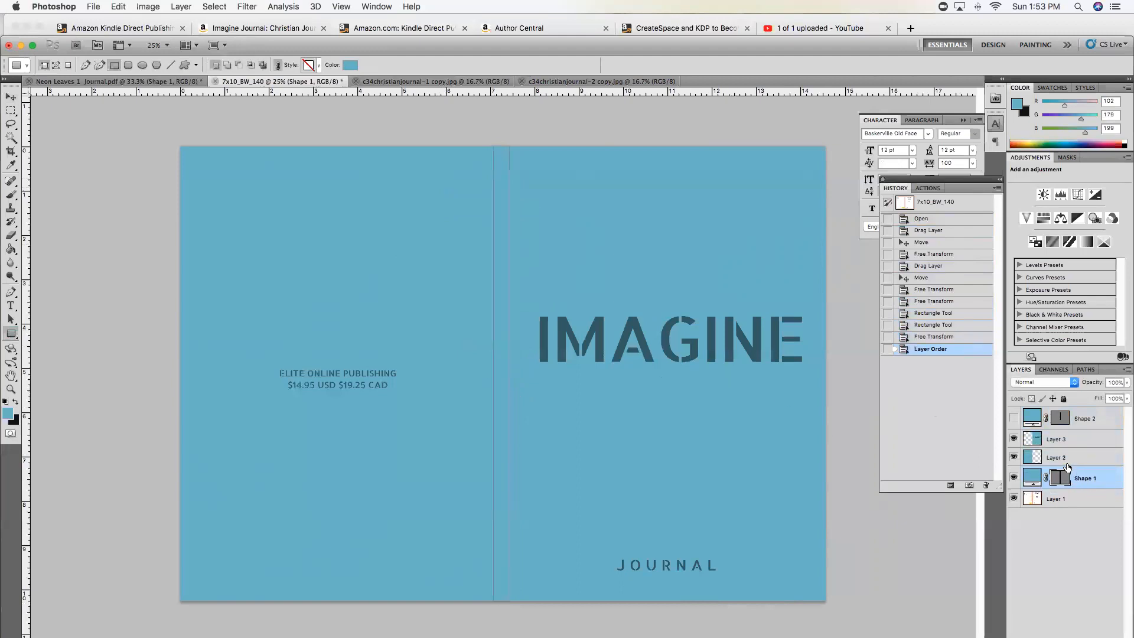
left_click(1069, 440)
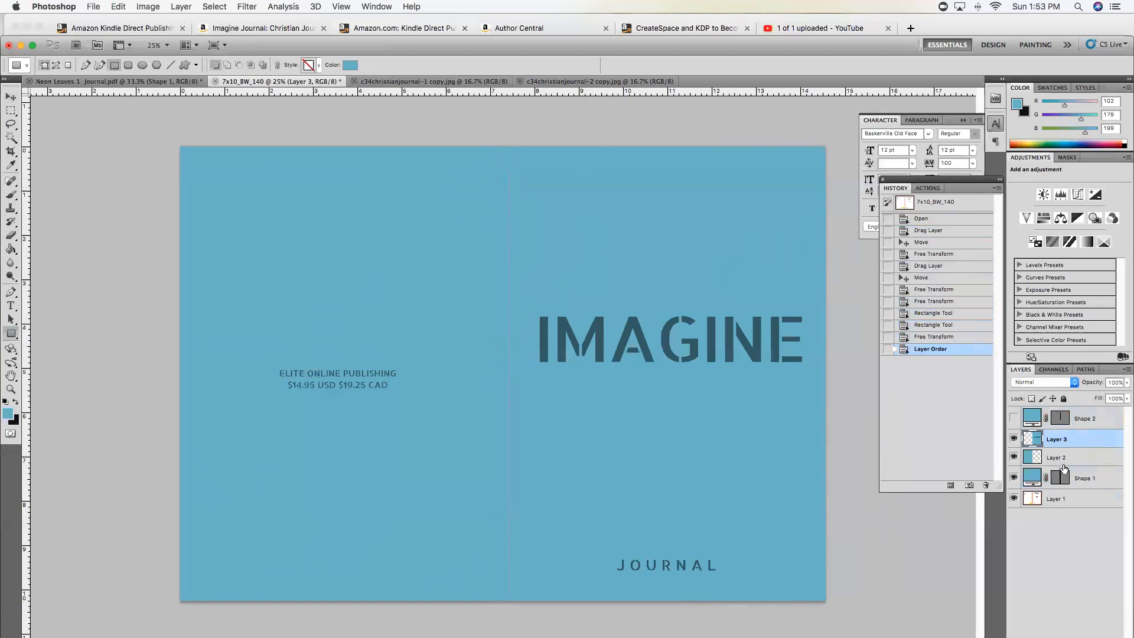
left_click(1087, 479)
key("super+t")
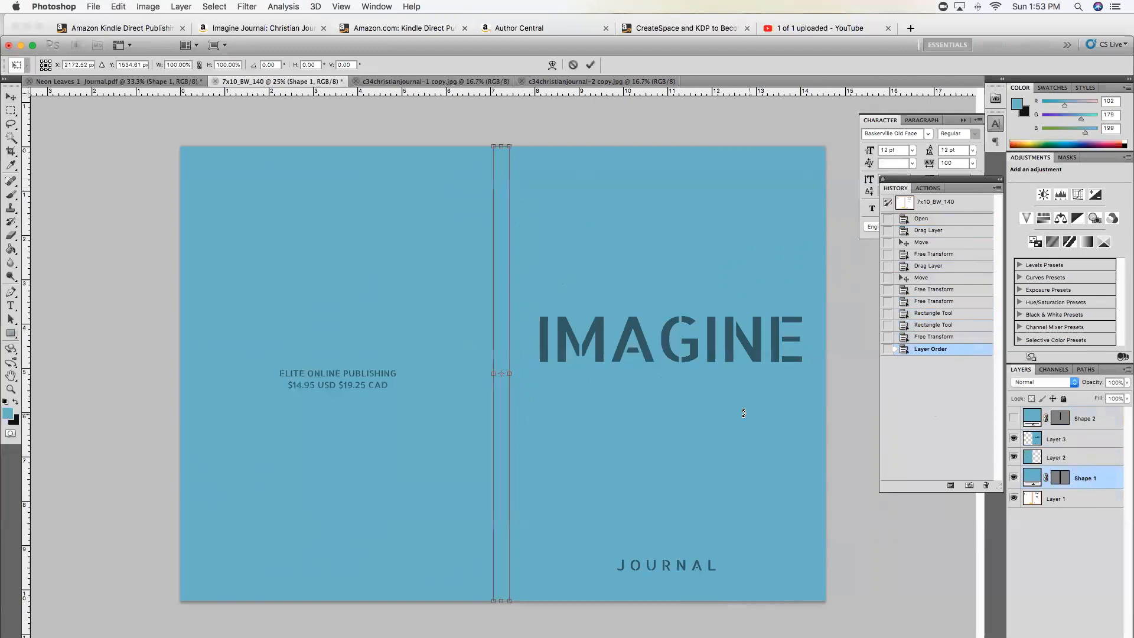
left_click_drag(511, 374, 517, 376)
key("Return")
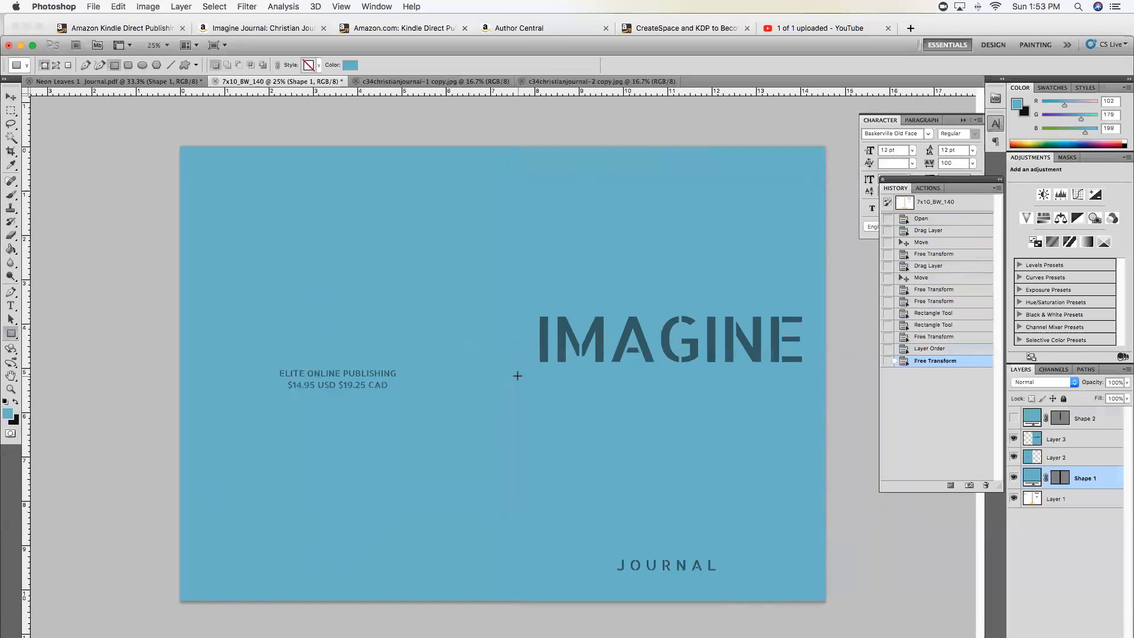
Step: Hide the Shape 1 layer and sample the IMAGINE title's dark teal (335962) as the text colour
left_click(1013, 478)
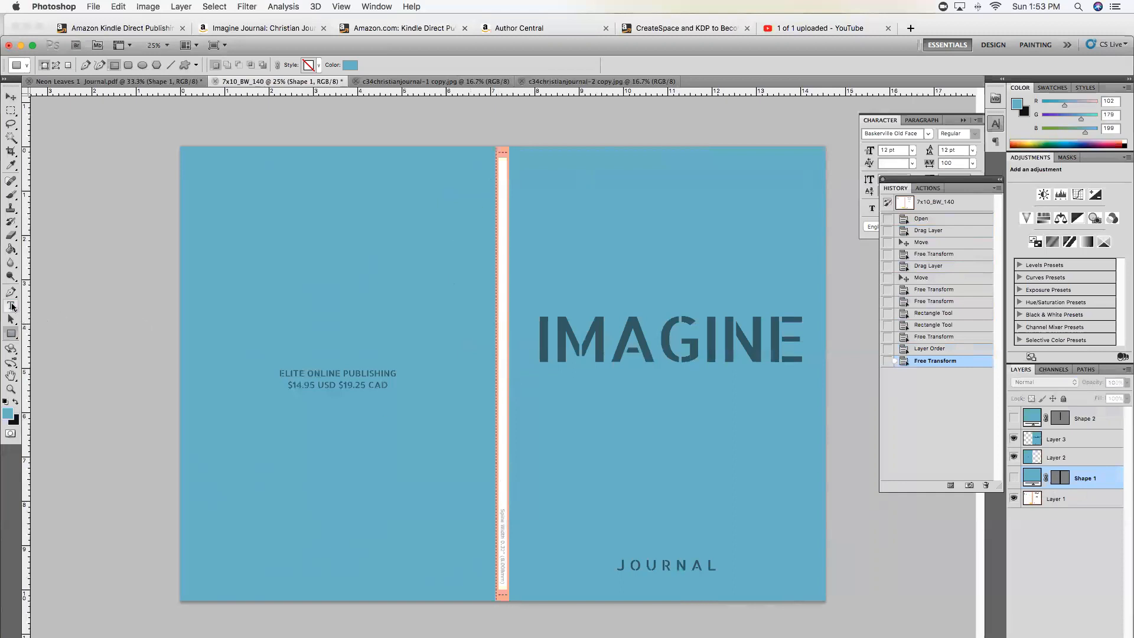
left_click(12, 306)
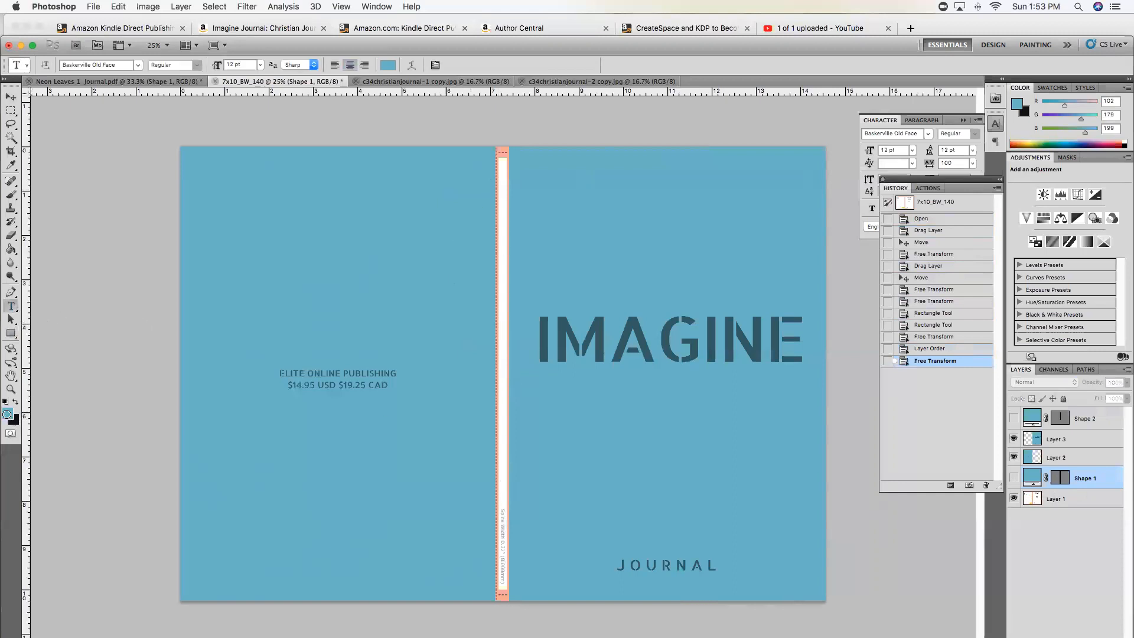
left_click(8, 415)
left_click(758, 349)
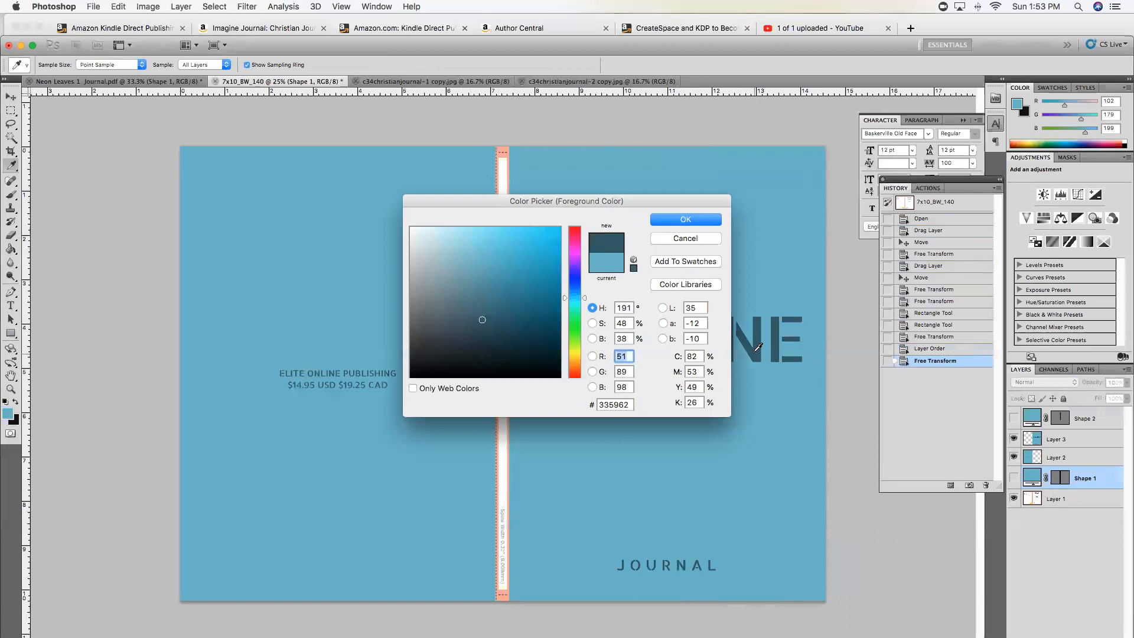
left_click(685, 219)
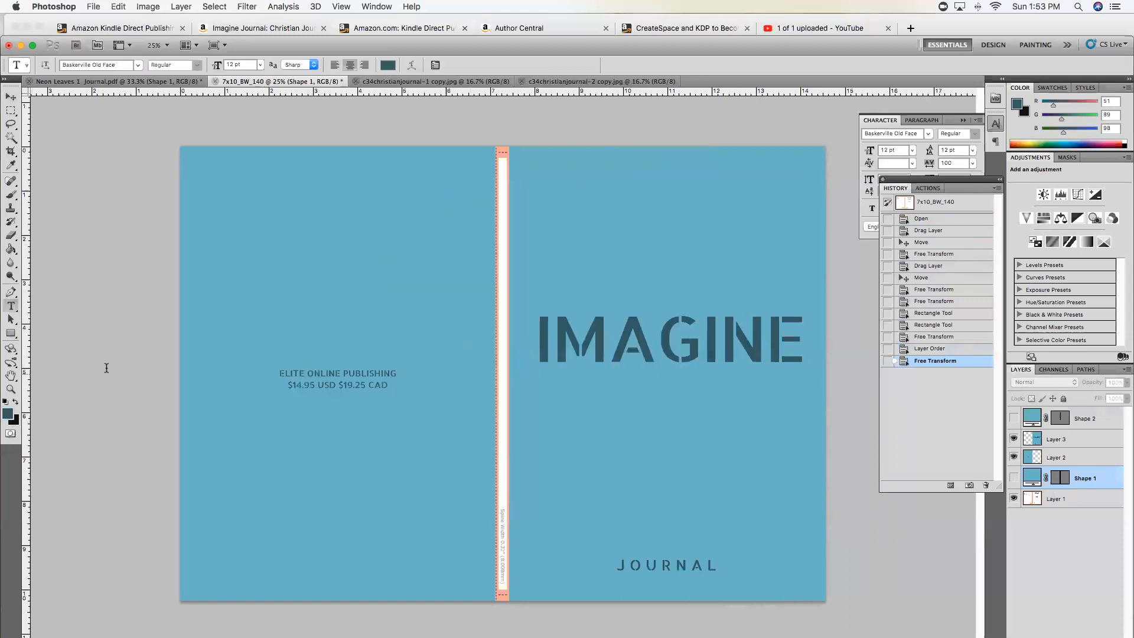
Step: Add the text "IMAGINE JOURNAL ELITE PUBLISHING" across the spine and move its layer to the top of the stack
left_click(501, 272)
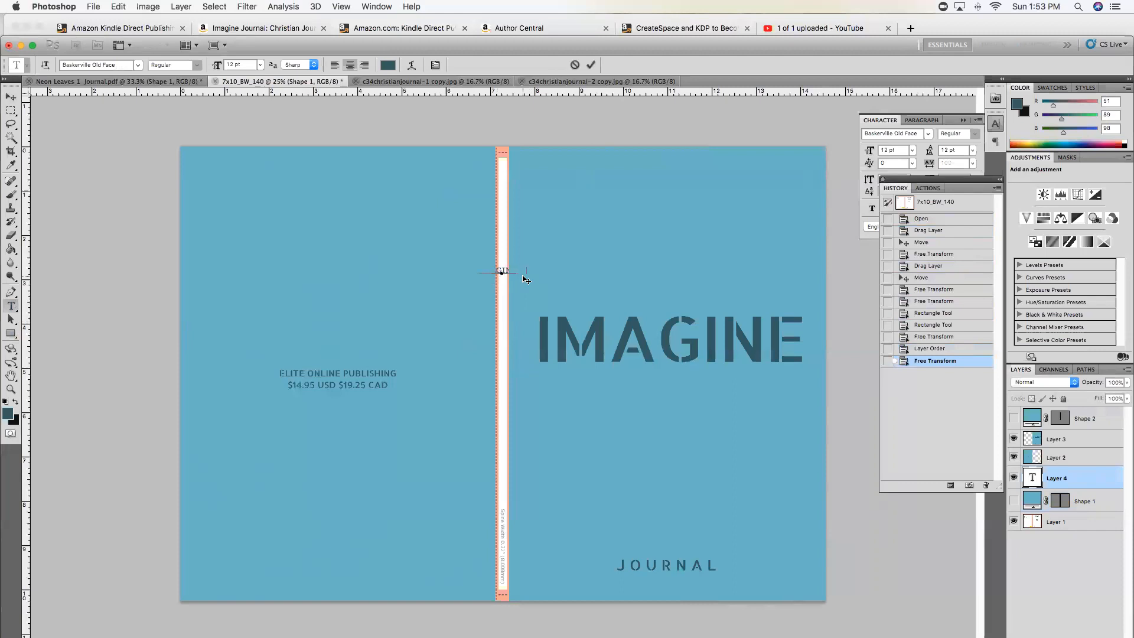
type("E")
type("OURNAL ELITE PUBLISHING")
left_click(1078, 421)
left_click_drag(1091, 479, 1090, 413)
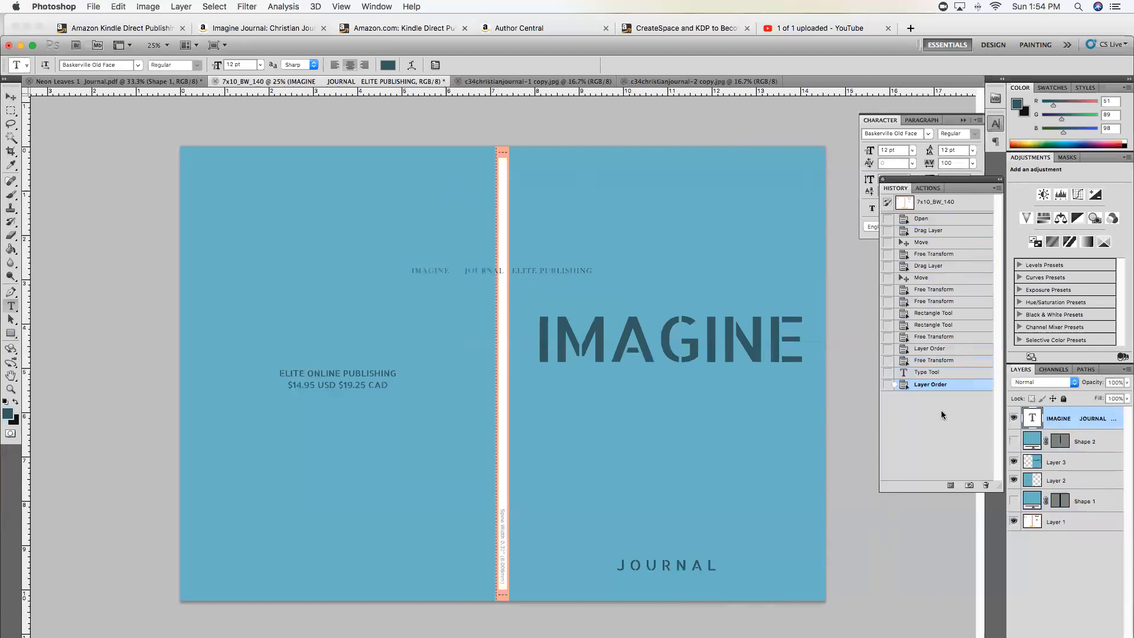
Step: Widen the gap before ELITE PUBLISHING in the spine text and reduce the spacing between IMAGINE and JOURNAL
left_click(510, 271)
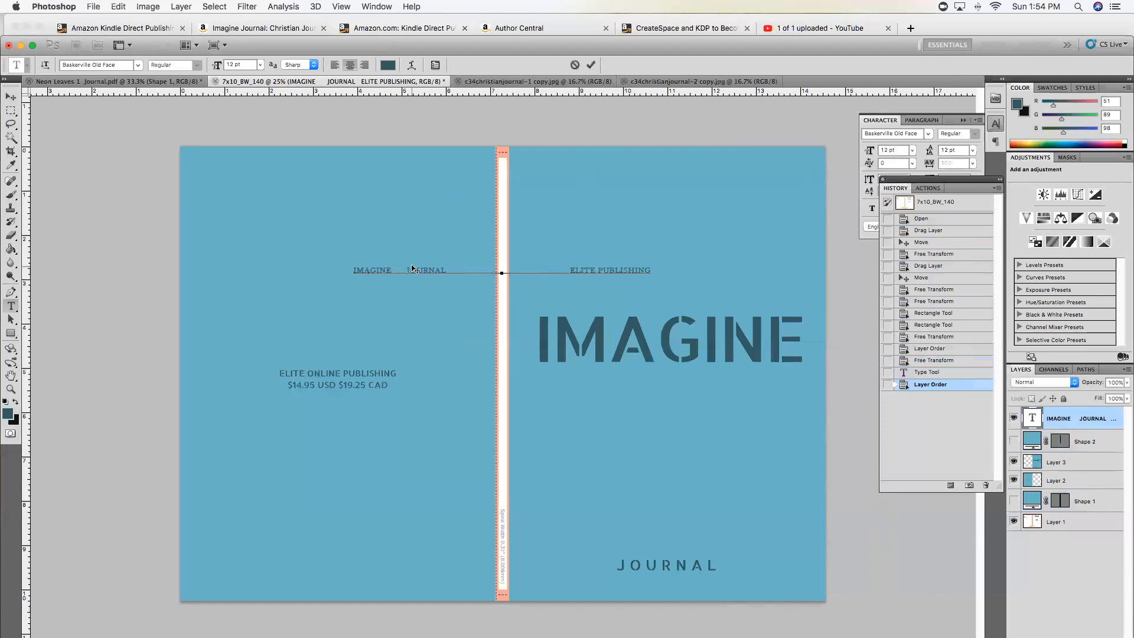
key("BackSpace")
key("BackSpace")
key("BackSpace")
key("BackSpace")
key("BackSpace")
key("BackSpace")
Step: Set the tracking of the whole spine text line to 200
triple_click(482, 270)
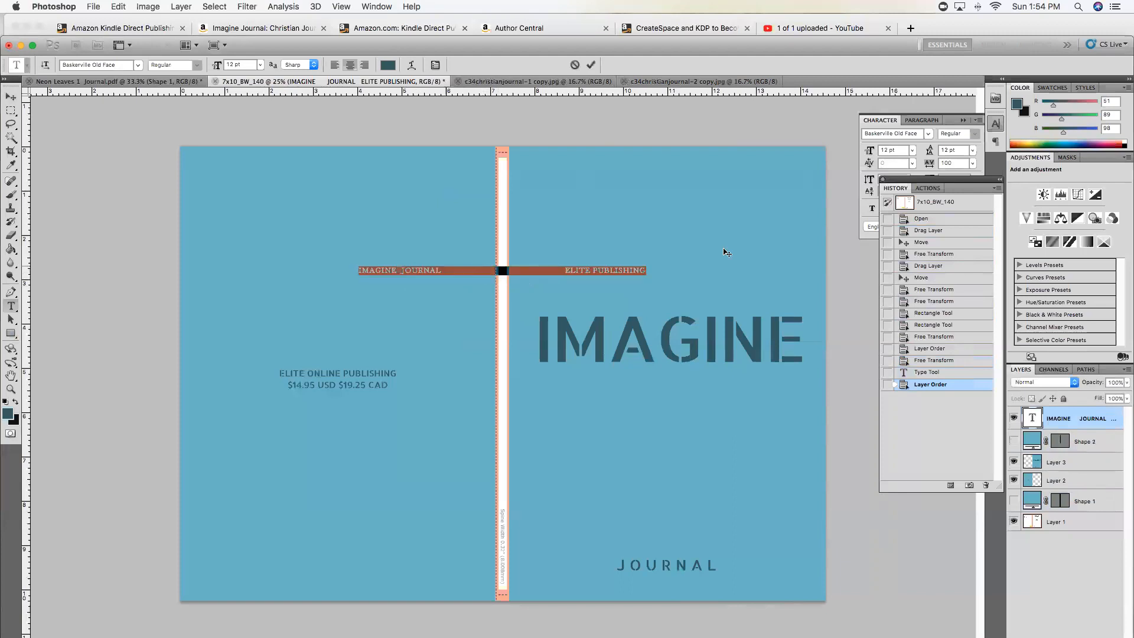
left_click(973, 163)
left_click(962, 334)
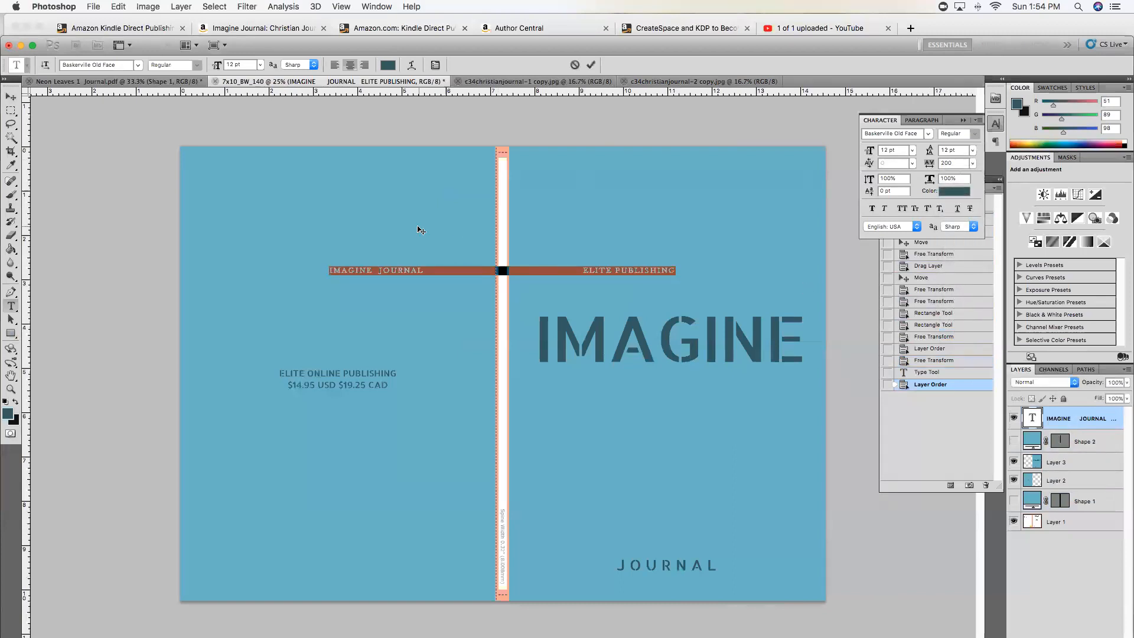
left_click(1095, 442)
left_click(1096, 443)
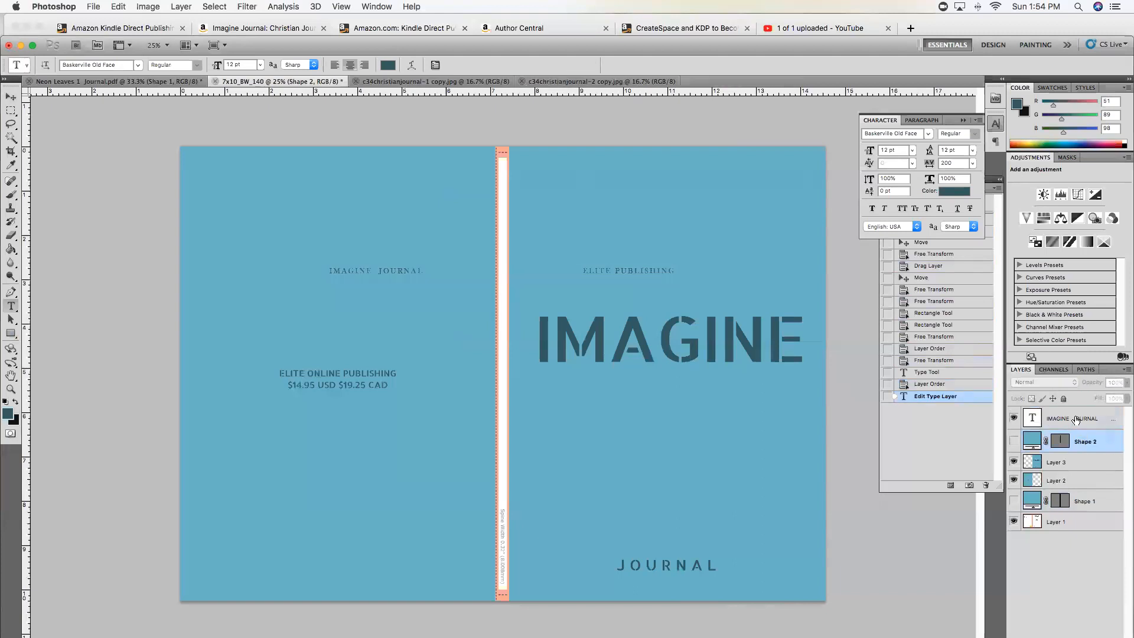
Step: Rotate the spine text about 90° clockwise and move it down so the whole line sits on the spine
left_click(1076, 420)
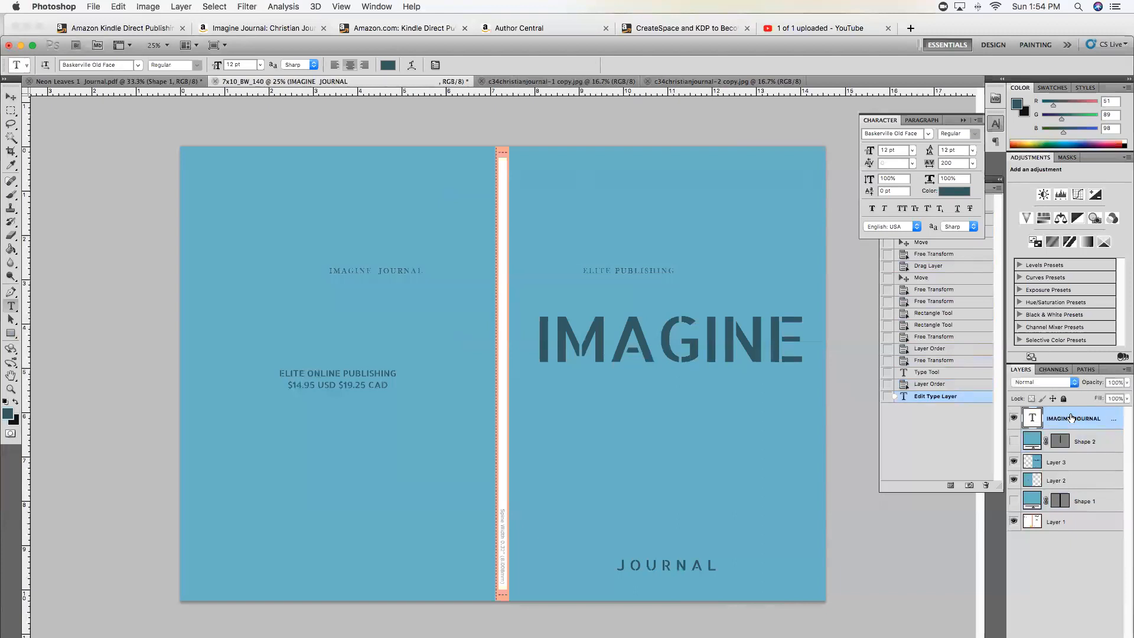
key("super+t")
left_click_drag(685, 271, 502, 391)
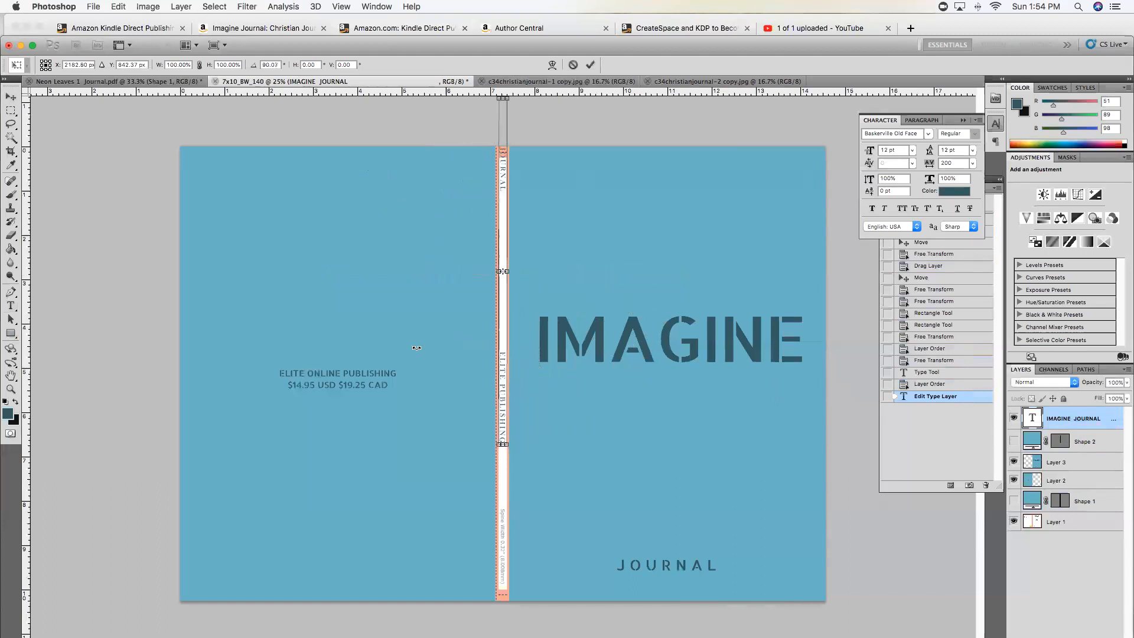
left_click(10, 100)
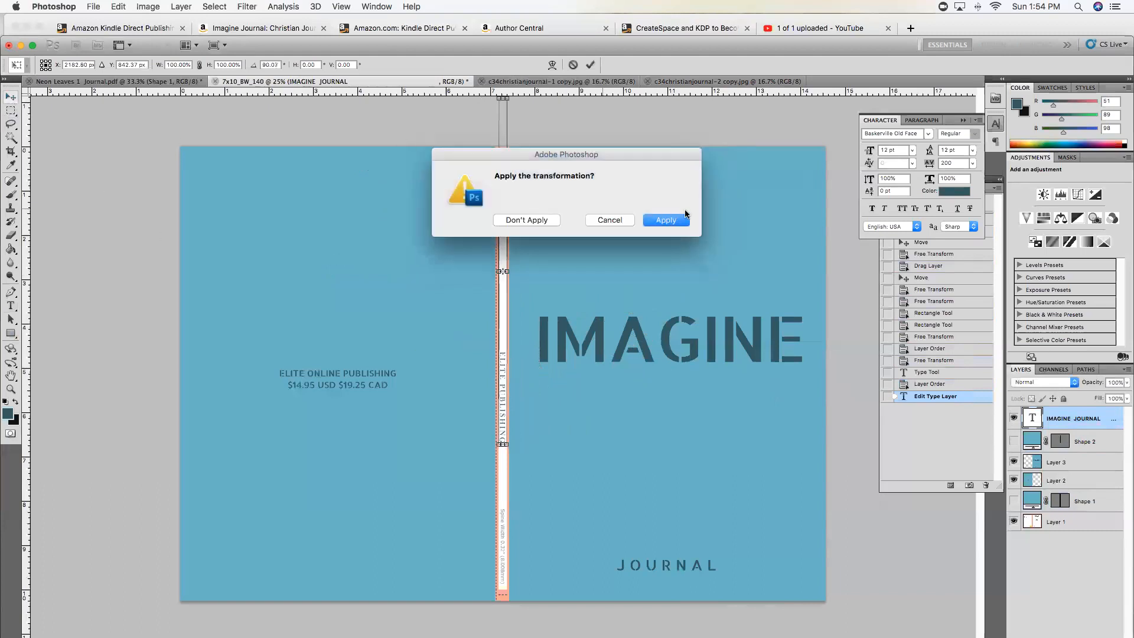
left_click(685, 215)
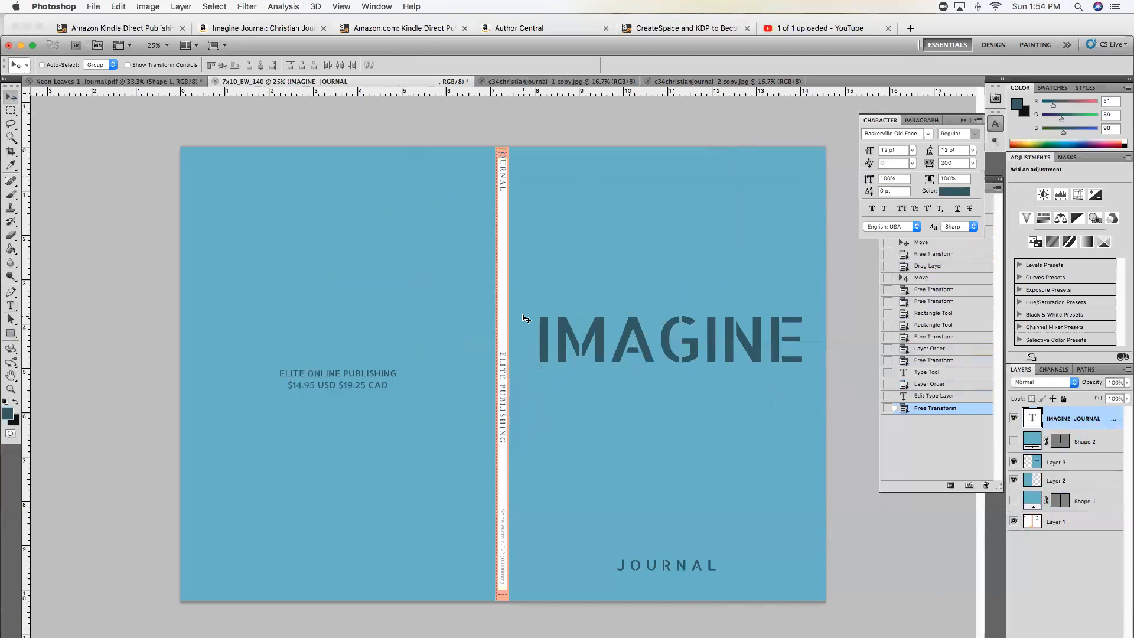
left_click_drag(505, 310, 509, 408)
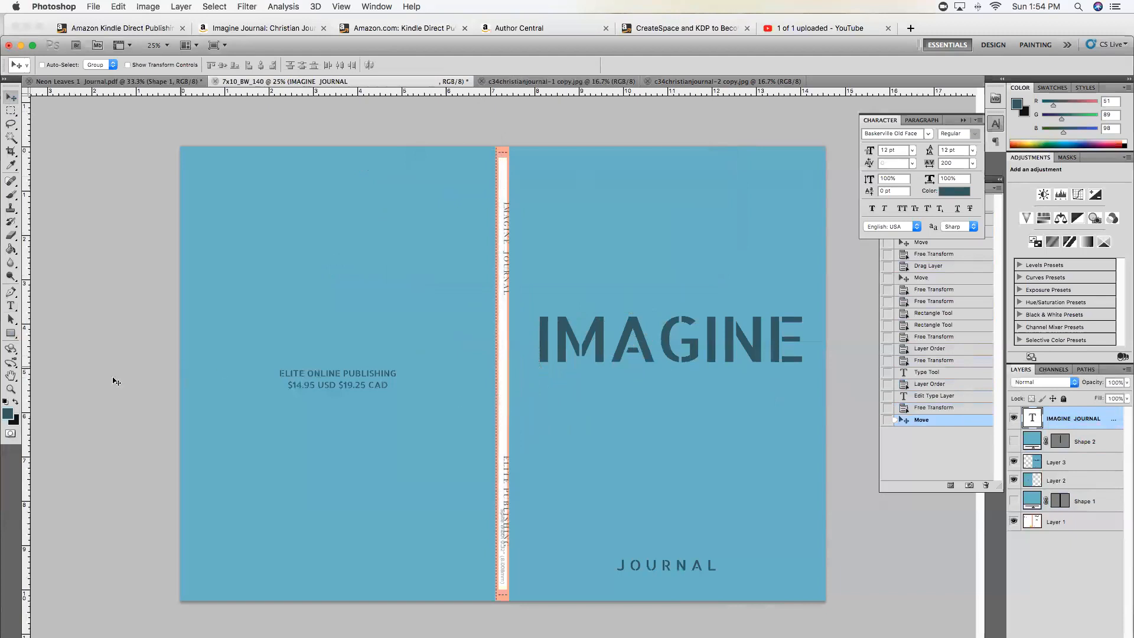
Step: Examine the IMAGINE JOURNAL text's position against the template's spine margins at 100% zoom
left_click(11, 389)
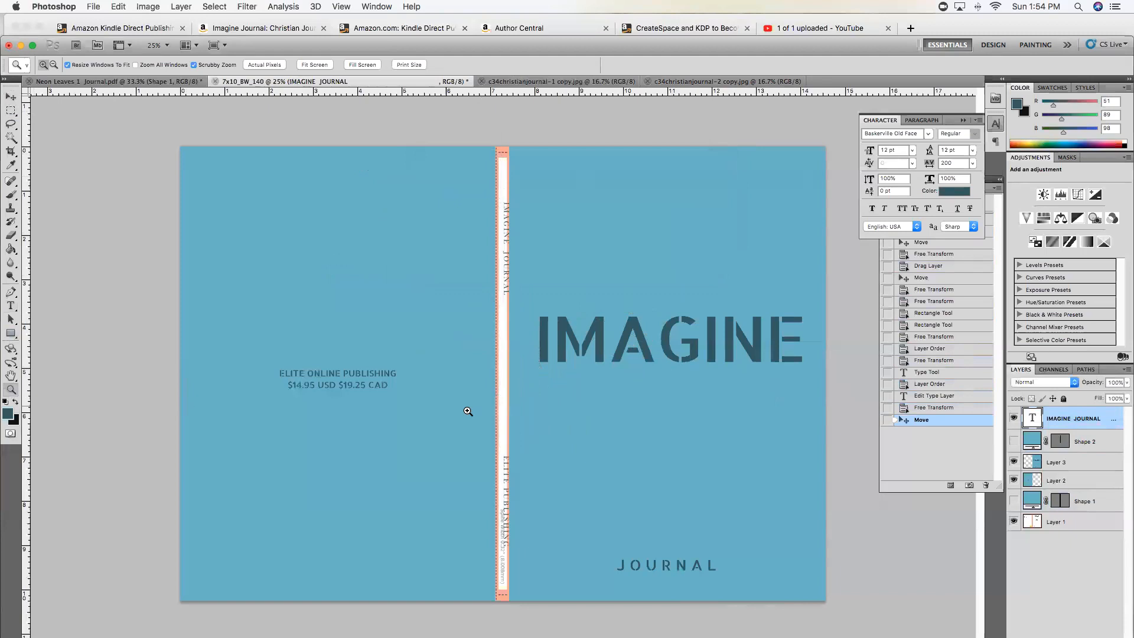
left_click(539, 397)
left_click(435, 250)
left_click(431, 254)
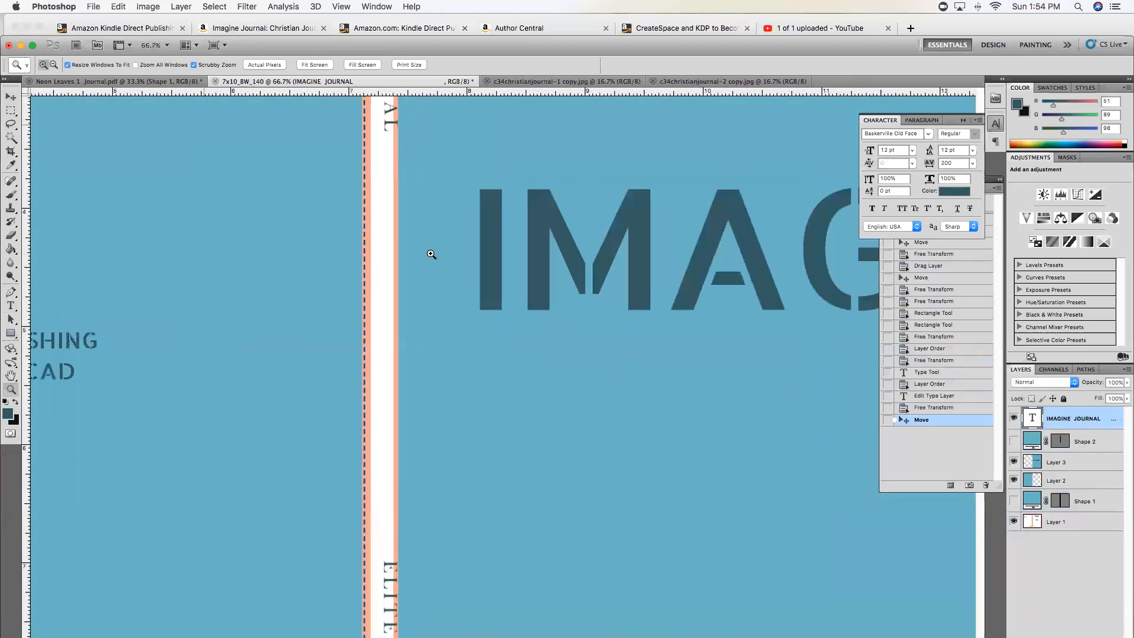
scroll(431, 254, "up", 5)
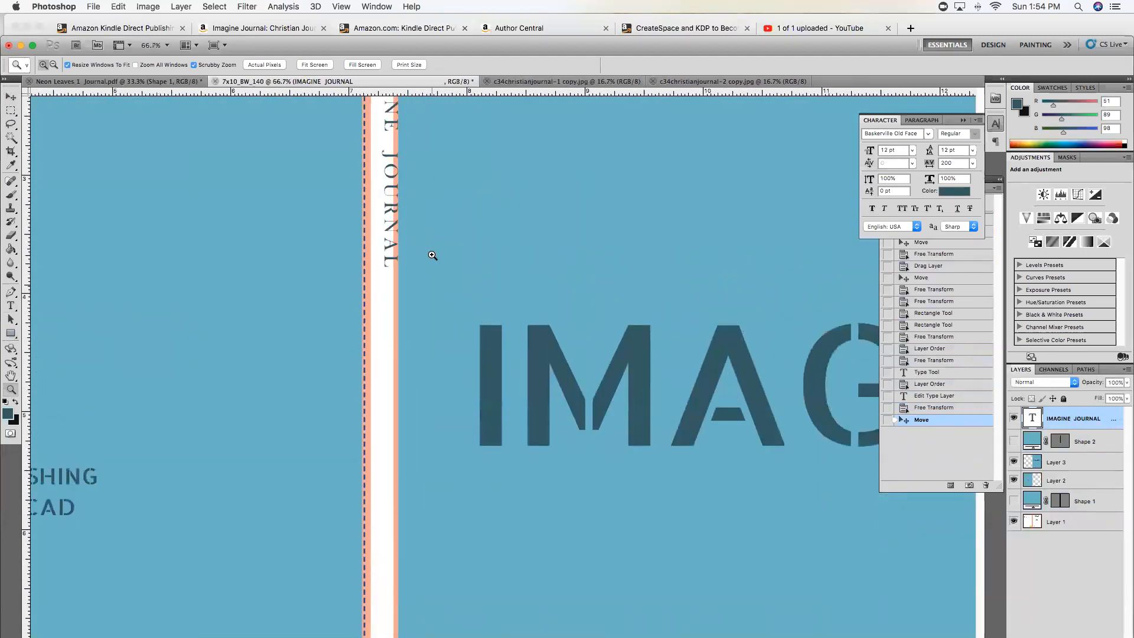
scroll(434, 255, "up", 10)
left_click(428, 441)
scroll(427, 441, "down", 10)
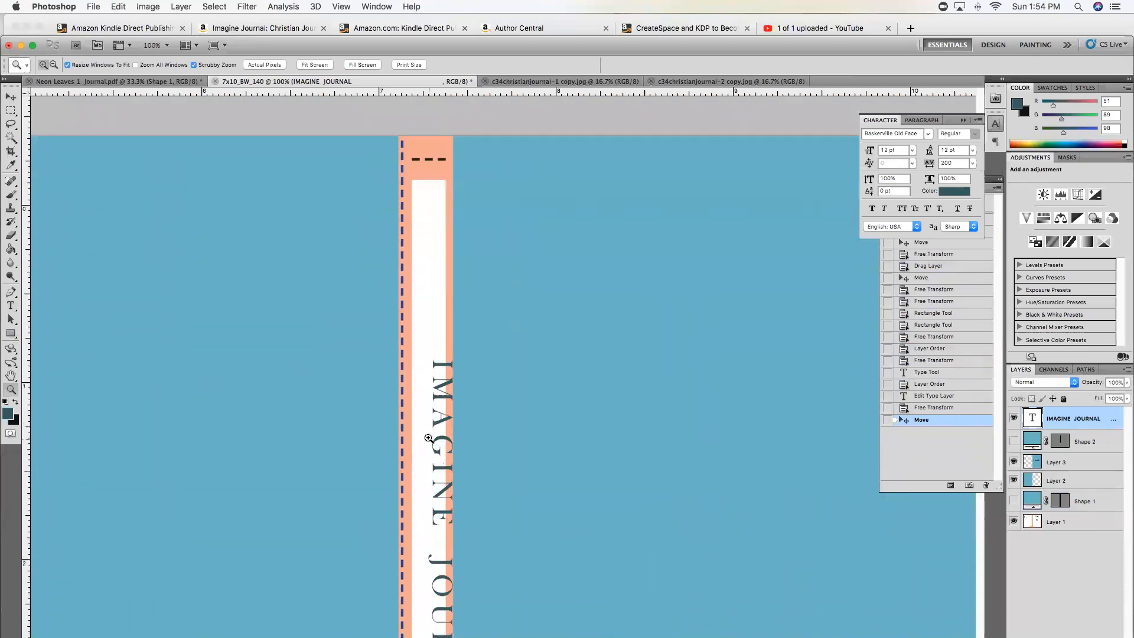
Step: Move the spine text so IMAGINE JOURNAL sits centred within the white safe area of the template's spine
scroll(428, 438, "down", 2)
left_click(11, 96)
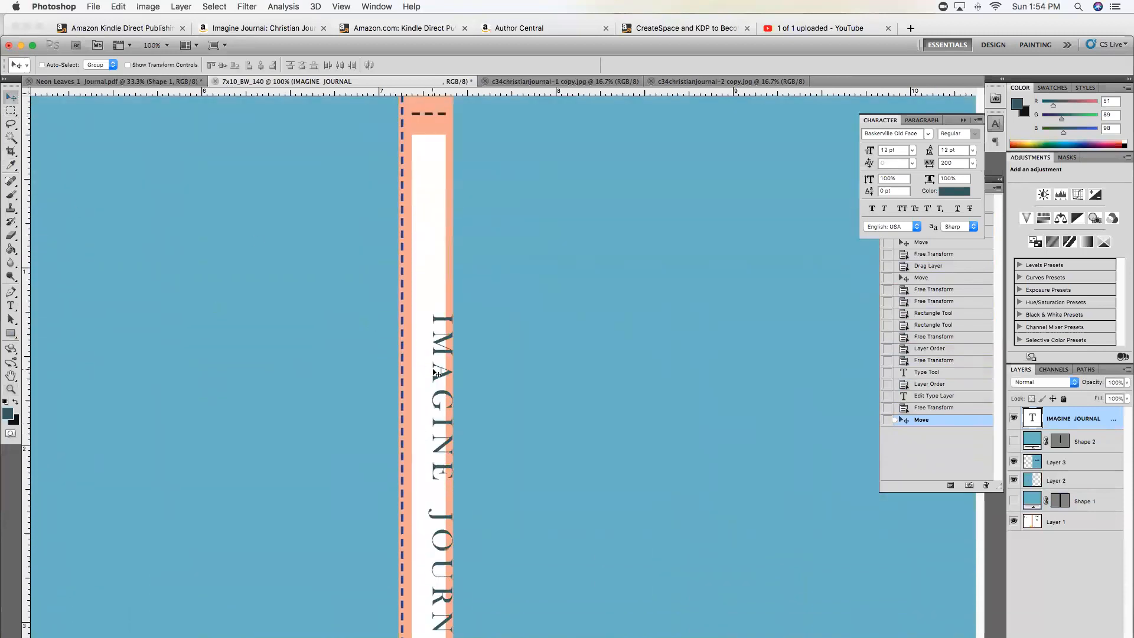
left_click_drag(440, 373, 426, 339)
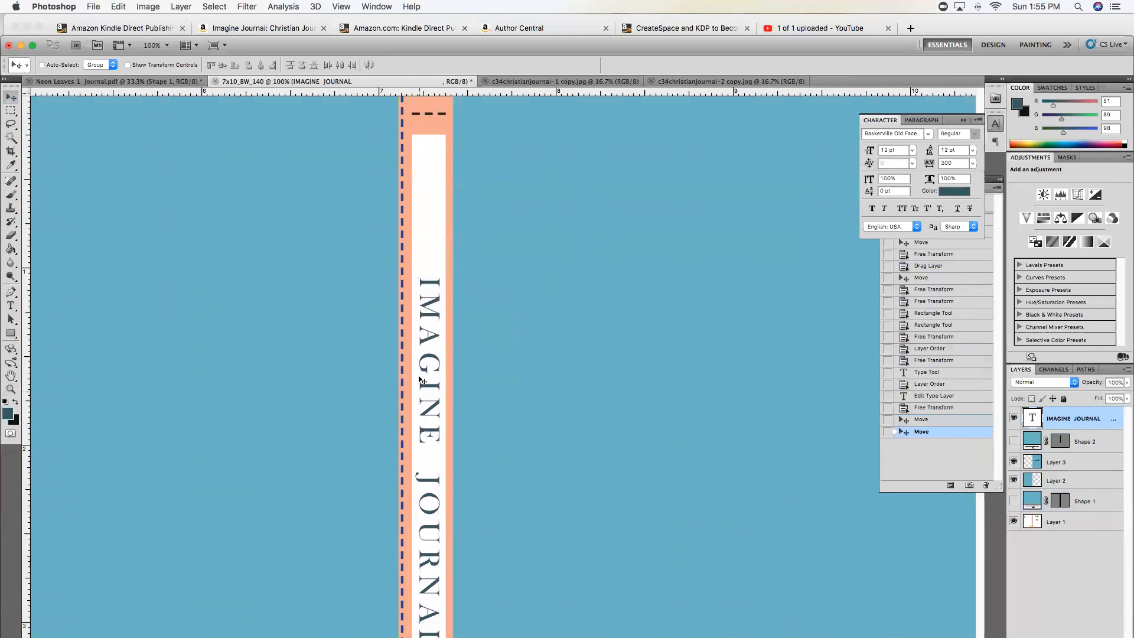
Step: Set the whole spine text to 11 pt and shift it slightly up along the spine
left_click(11, 306)
left_click(432, 360)
key("super+a")
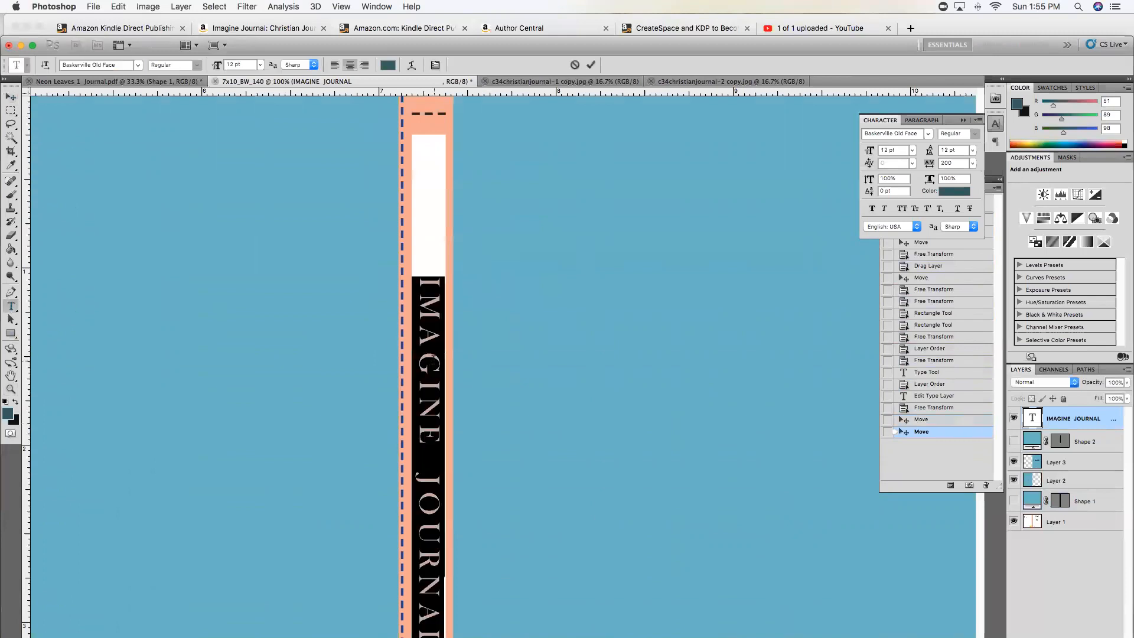
left_click(260, 64)
left_click(249, 143)
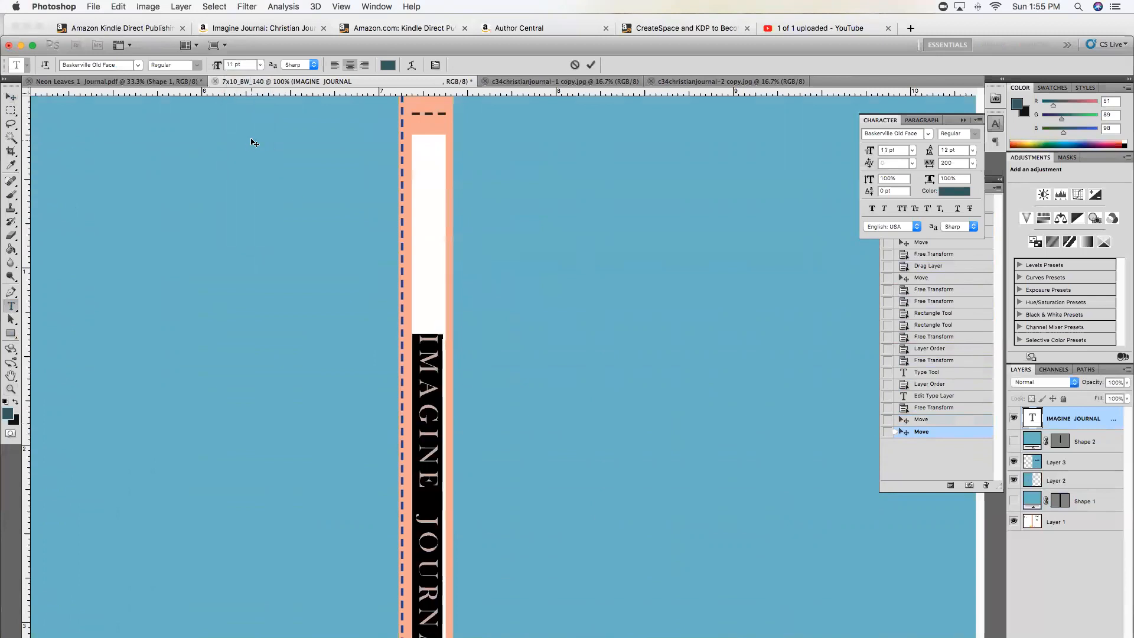
left_click(10, 96)
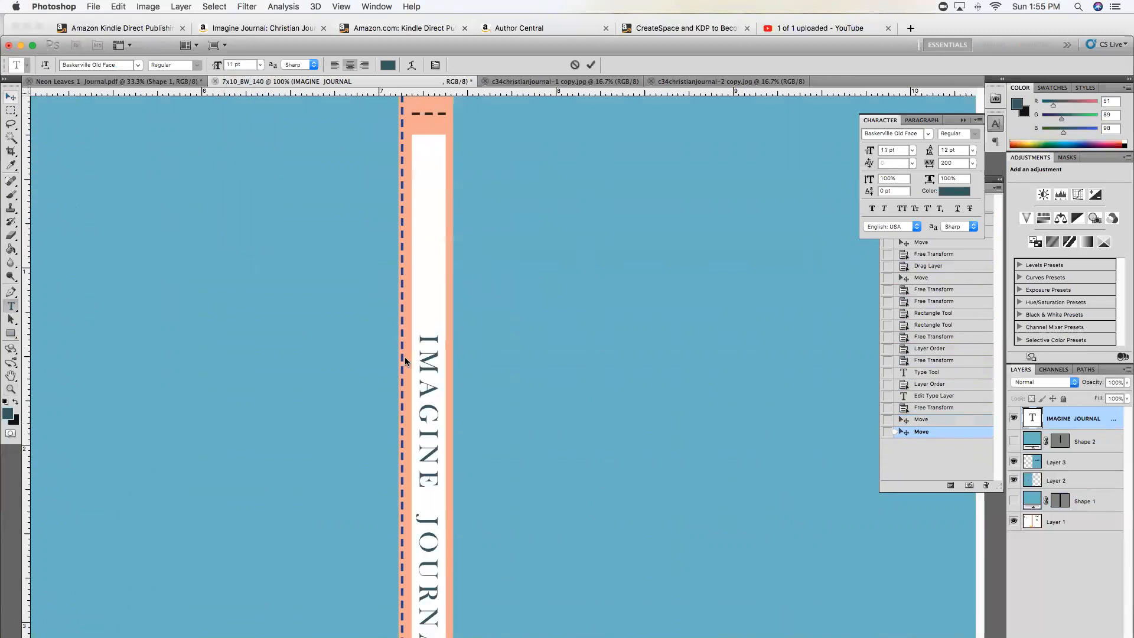
left_click_drag(436, 397, 435, 383)
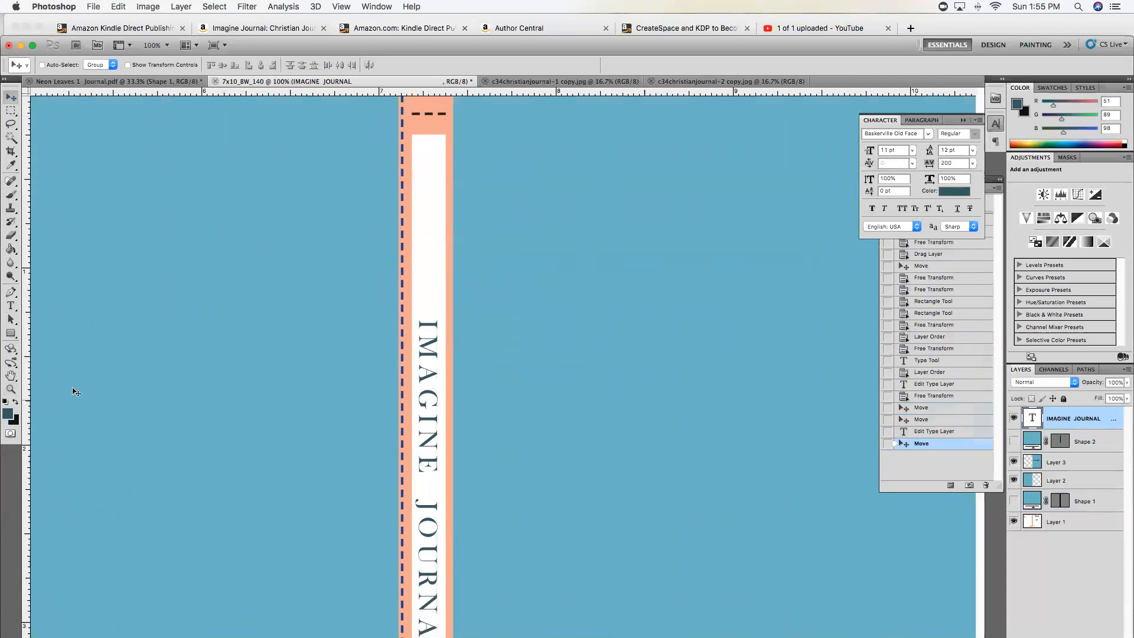
Step: Show the Shape 1 layer and save the cover in Documents as a Photoshop PDF named IMAGINEjournal.pdf
double_click(13, 376)
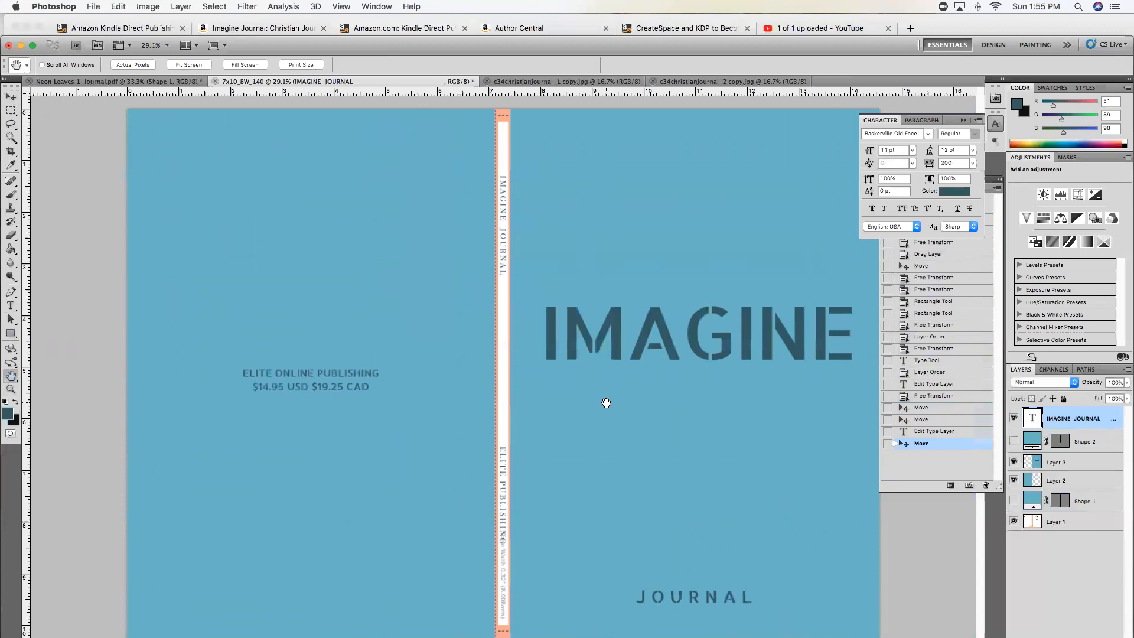
left_click(1014, 502)
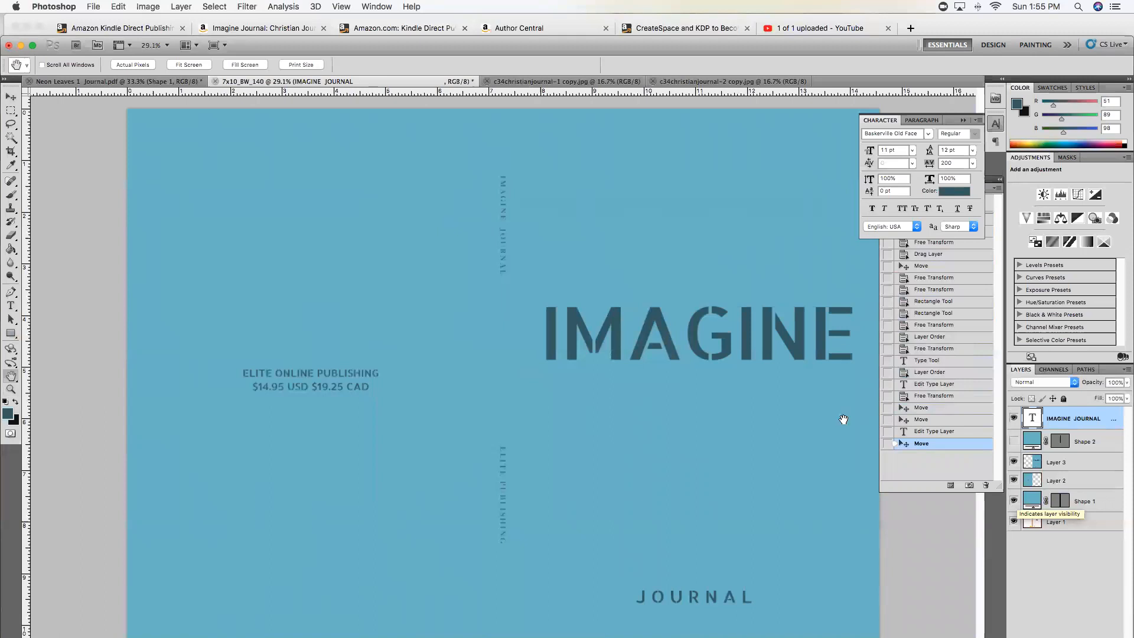
left_click(95, 7)
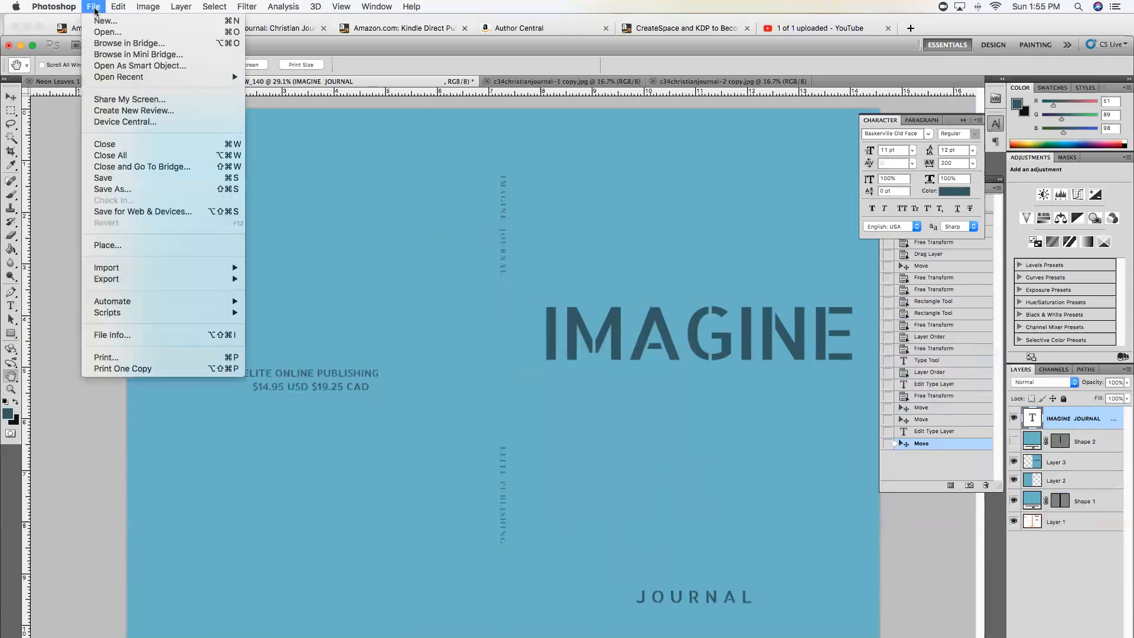
left_click(144, 189)
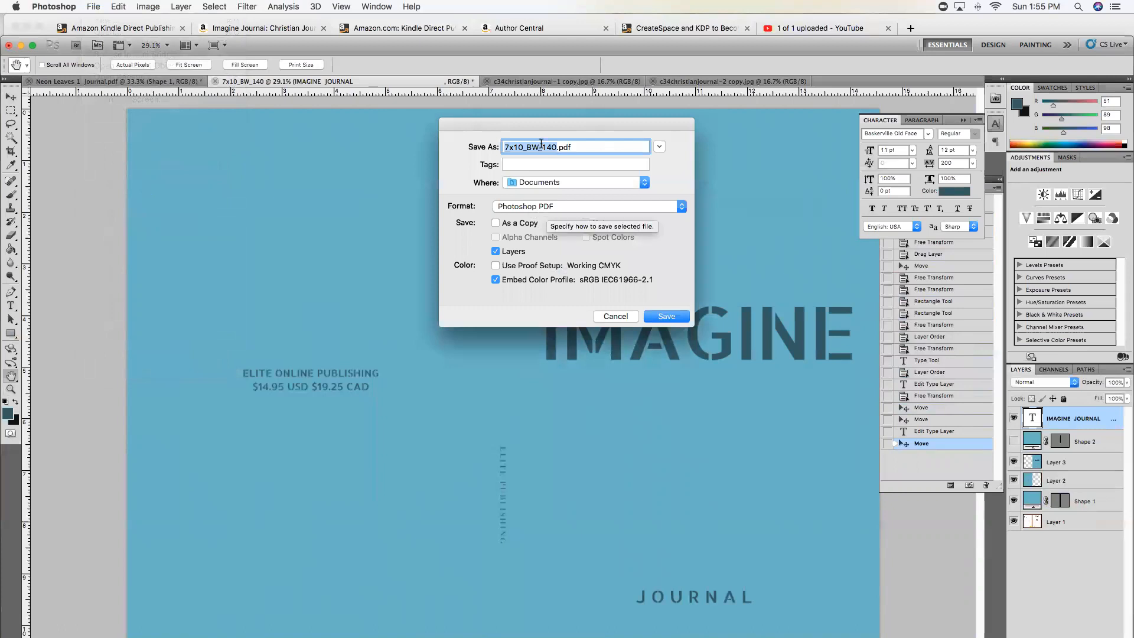
type("IMAGINE")
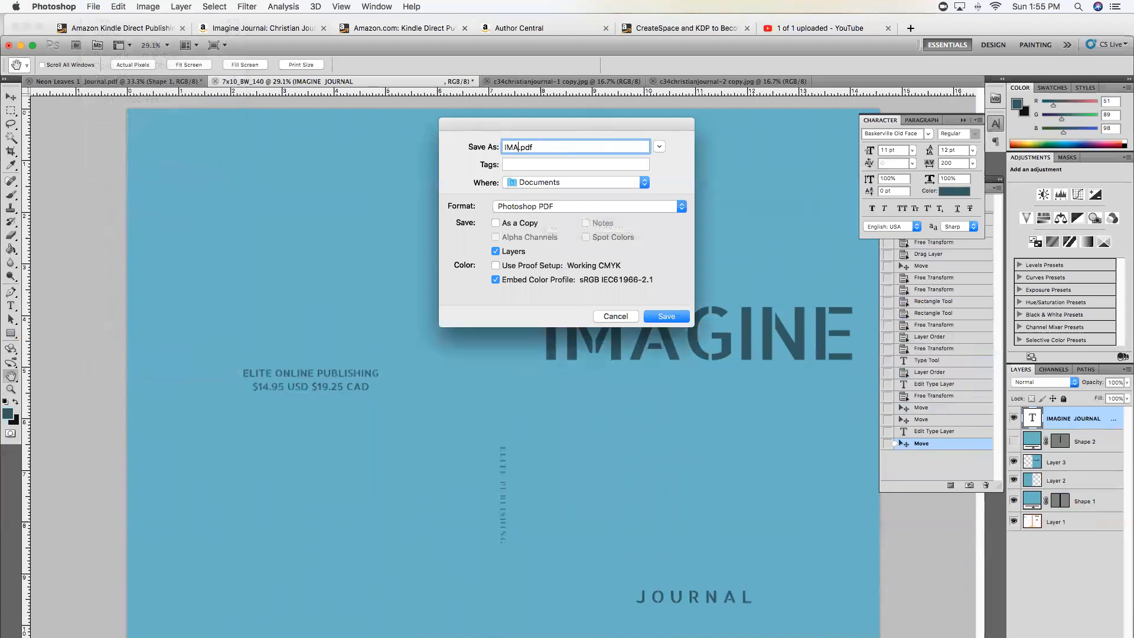
type("journal")
left_click(657, 318)
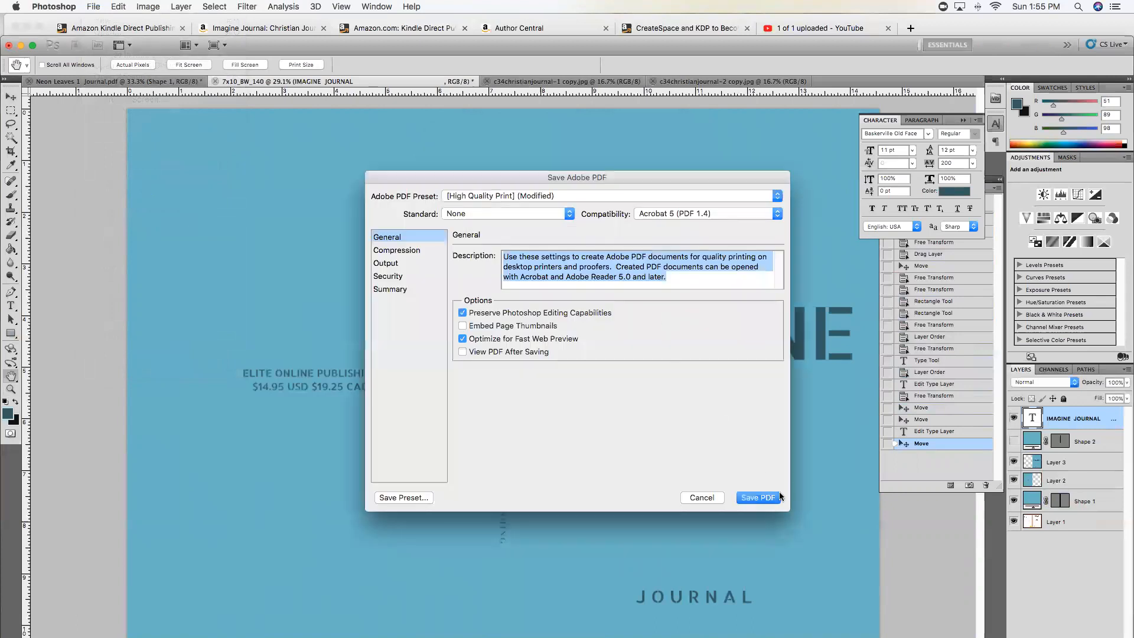
left_click(774, 500)
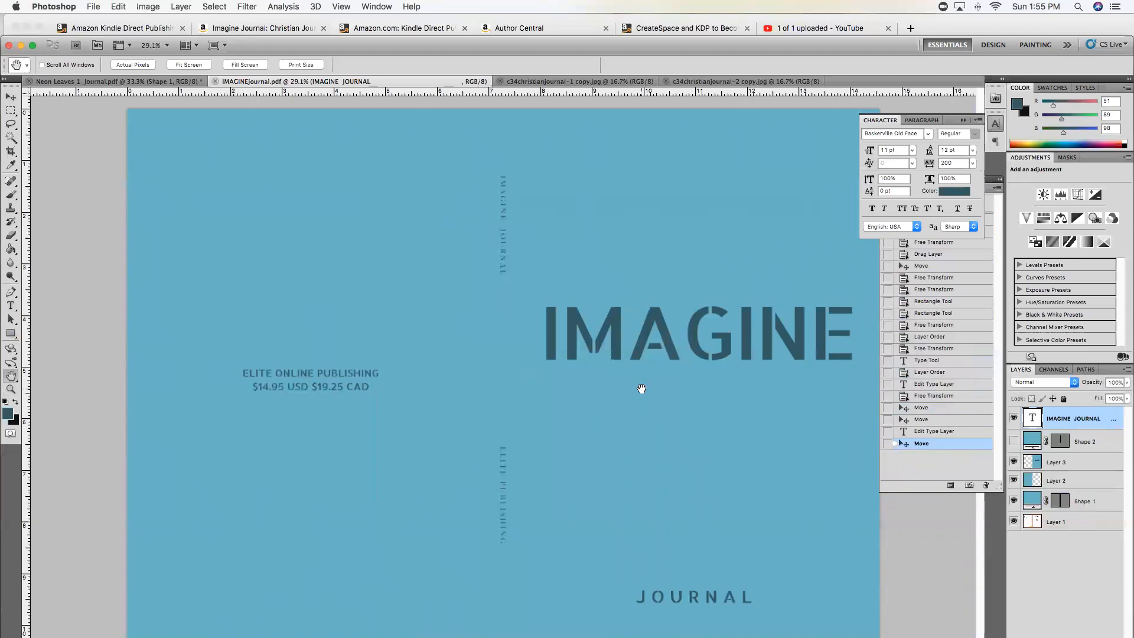
Step: Switch to Chrome and open the Imagine Journal's paperback content page from the KDP Bookshelf
key("super+Tab")
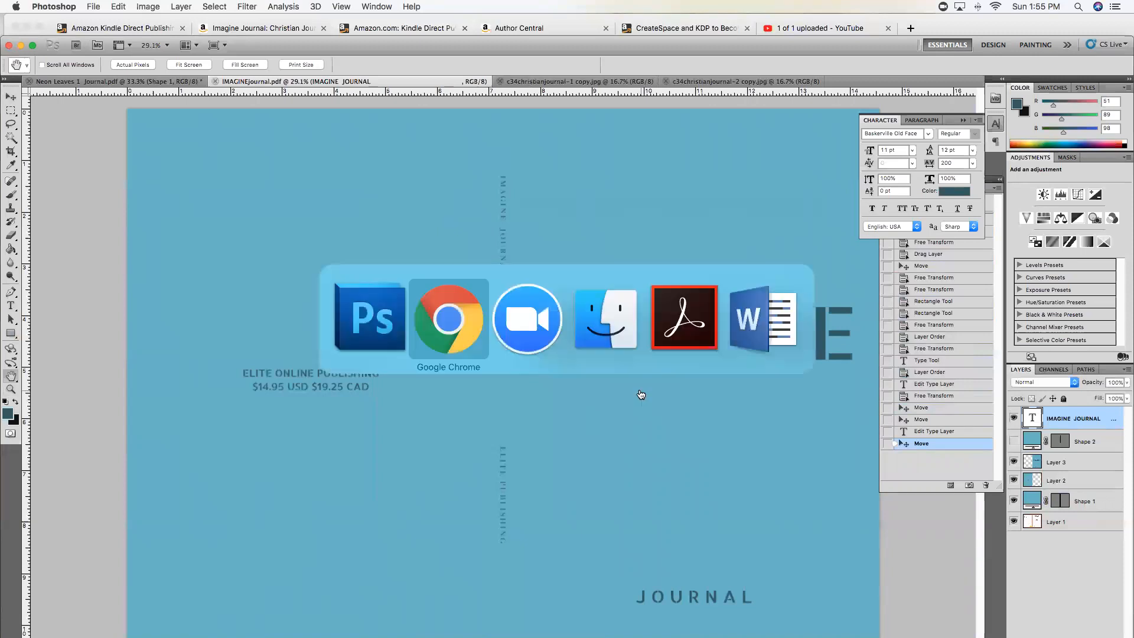
left_click(458, 322)
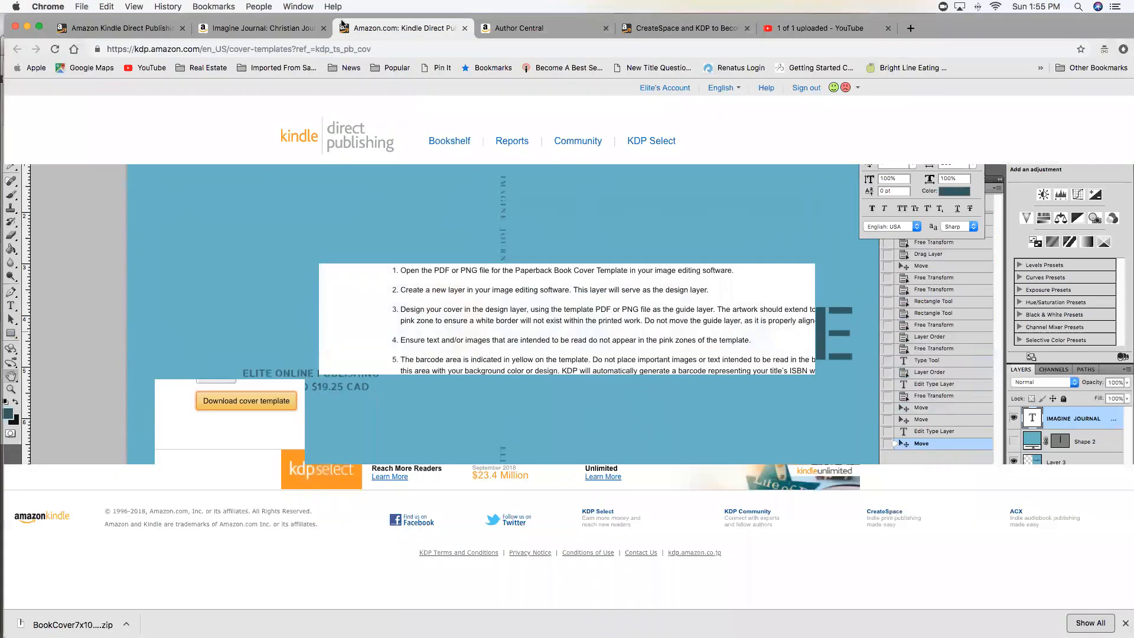
left_click(313, 33)
left_click(364, 34)
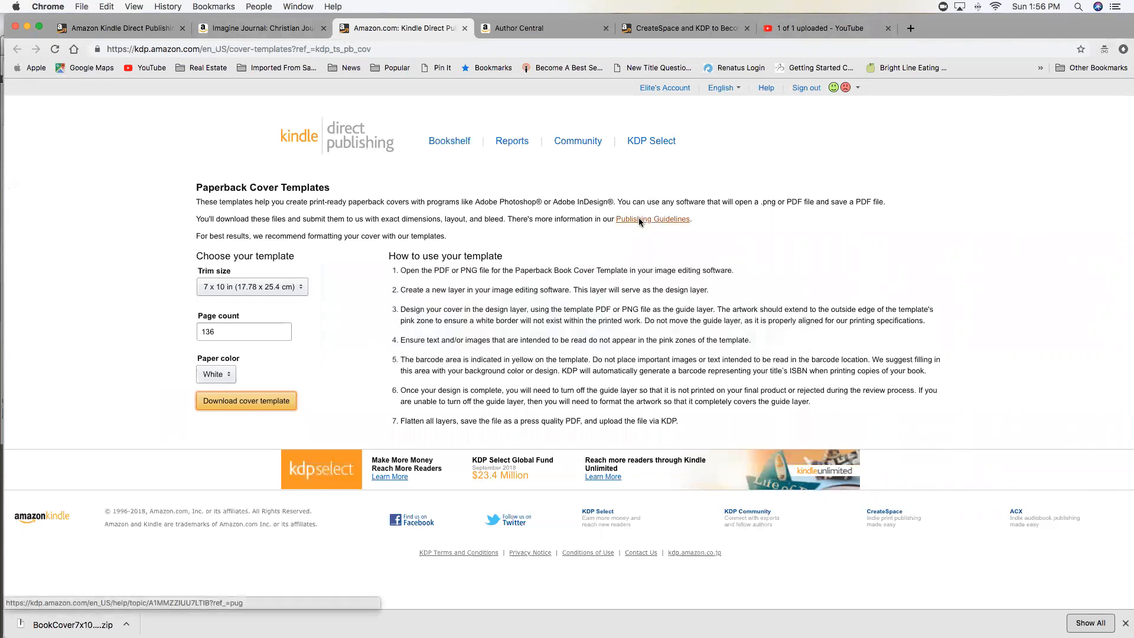
left_click(143, 31)
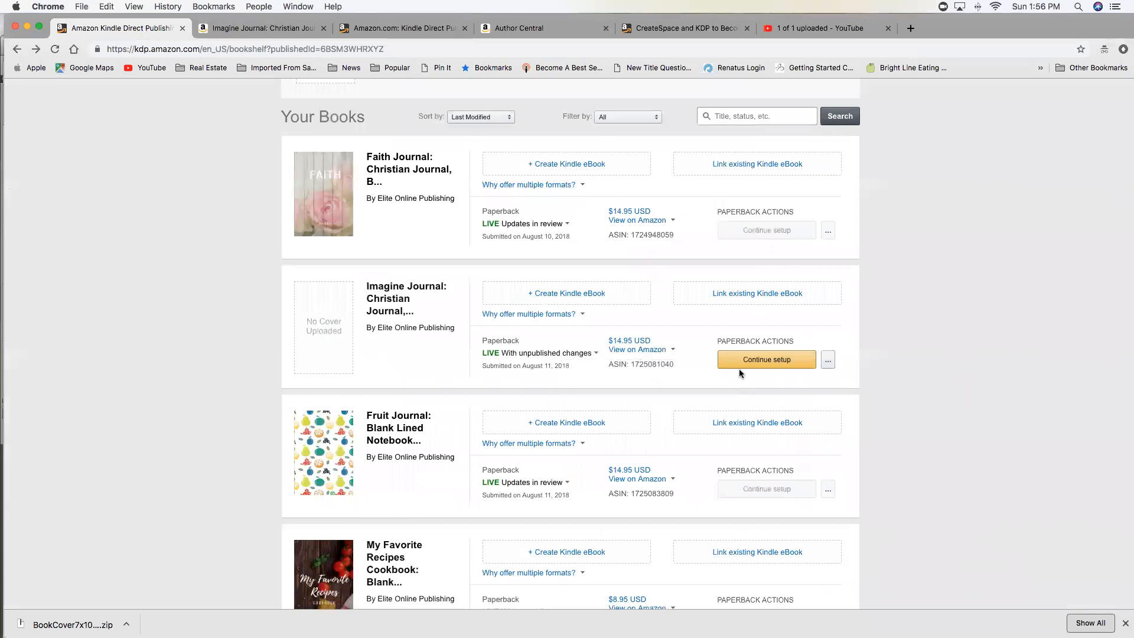
left_click(828, 360)
left_click(763, 336)
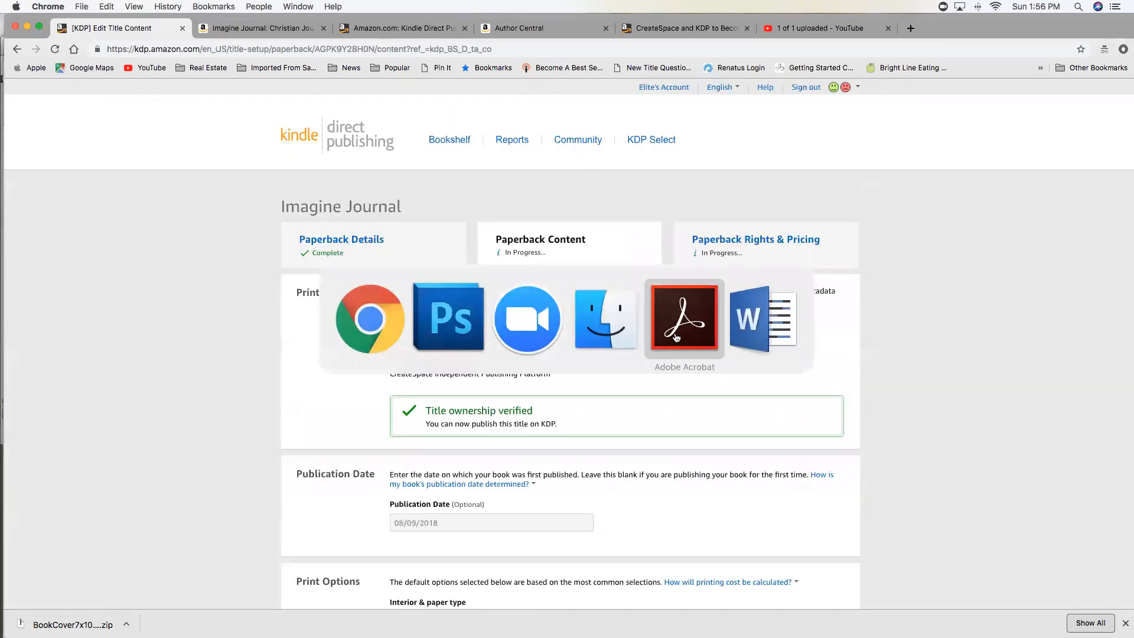
left_click(450, 339)
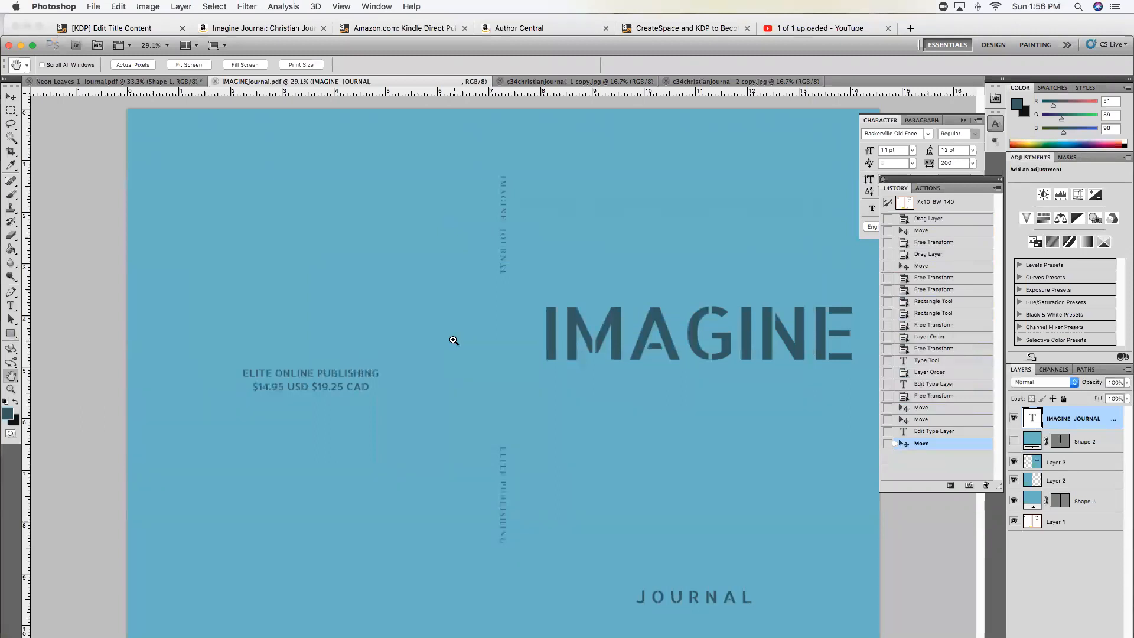
key("super+Tab")
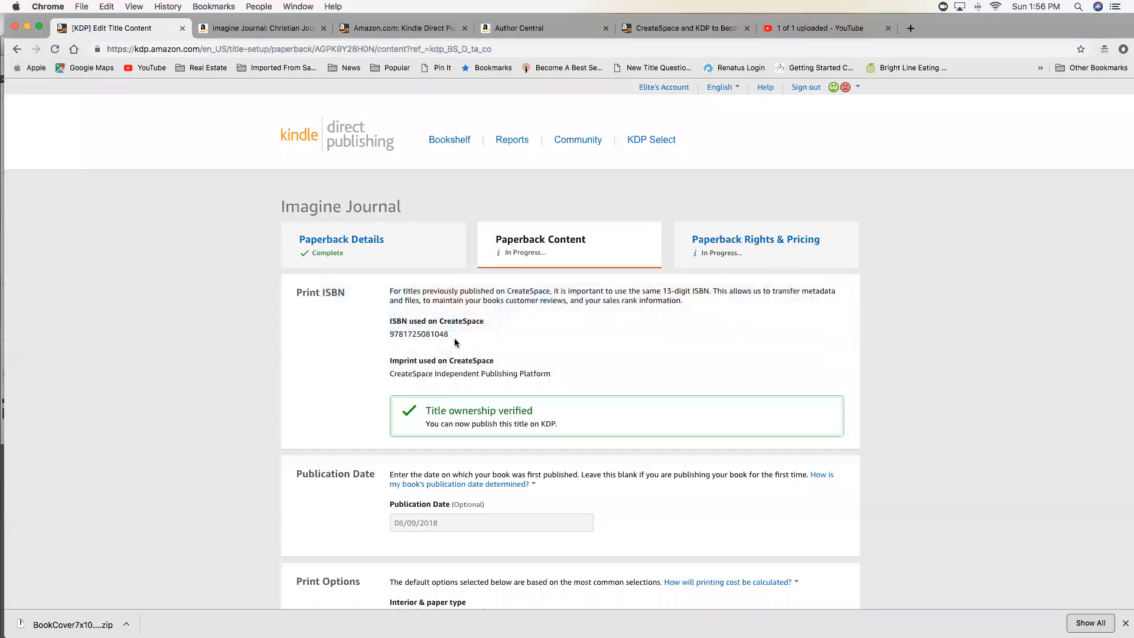
key("super+Tab")
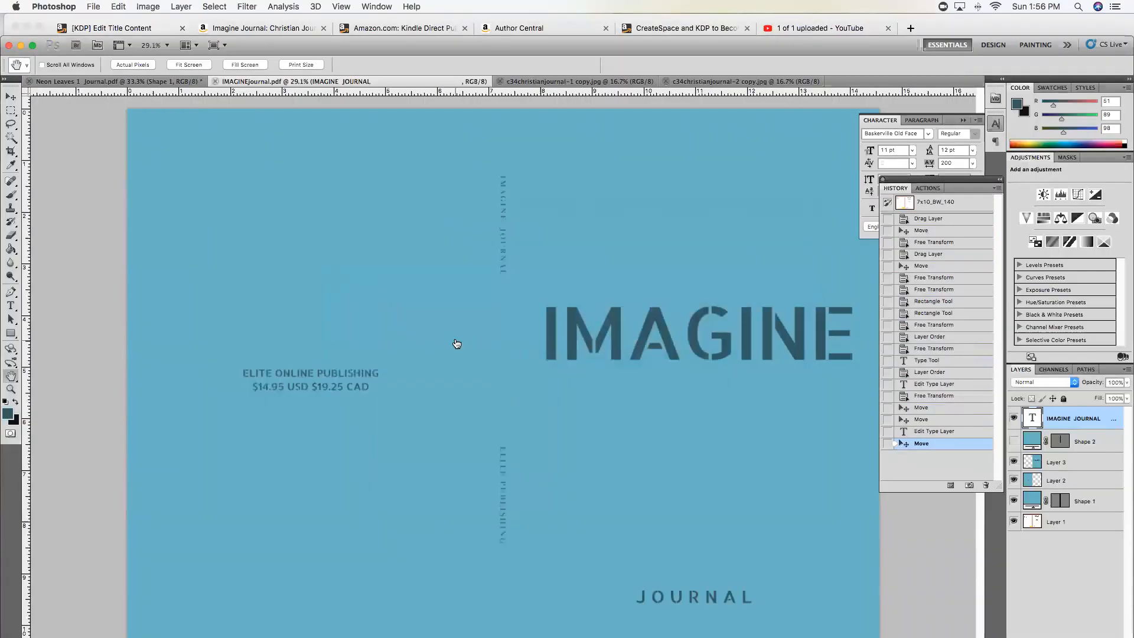
key("super+Tab")
Step: Choose to upload an existing print-ready cover and upload IMAGINEjournal.pdf from Documents
scroll(492, 383, "down", 20)
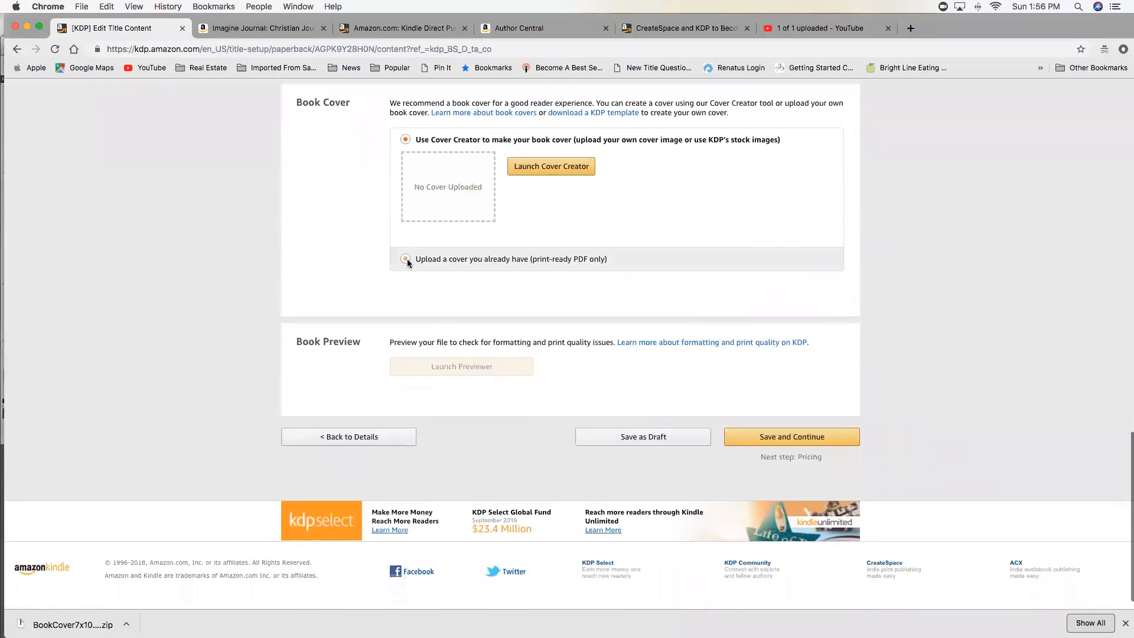
left_click(405, 261)
left_click(557, 191)
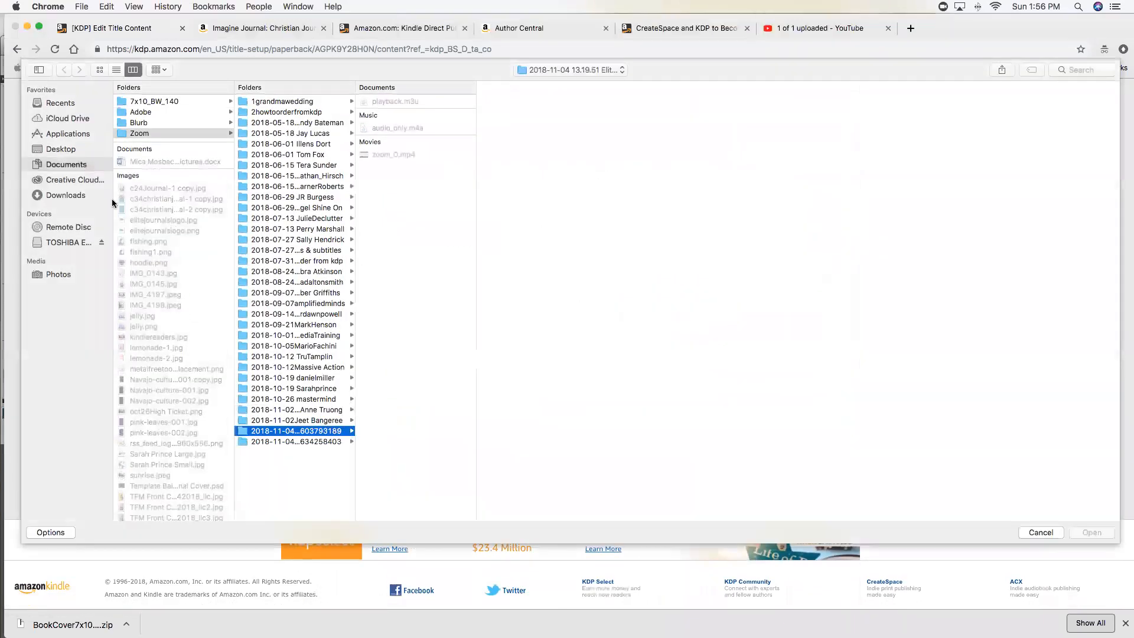
left_click(59, 165)
scroll(147, 285, "down", 10)
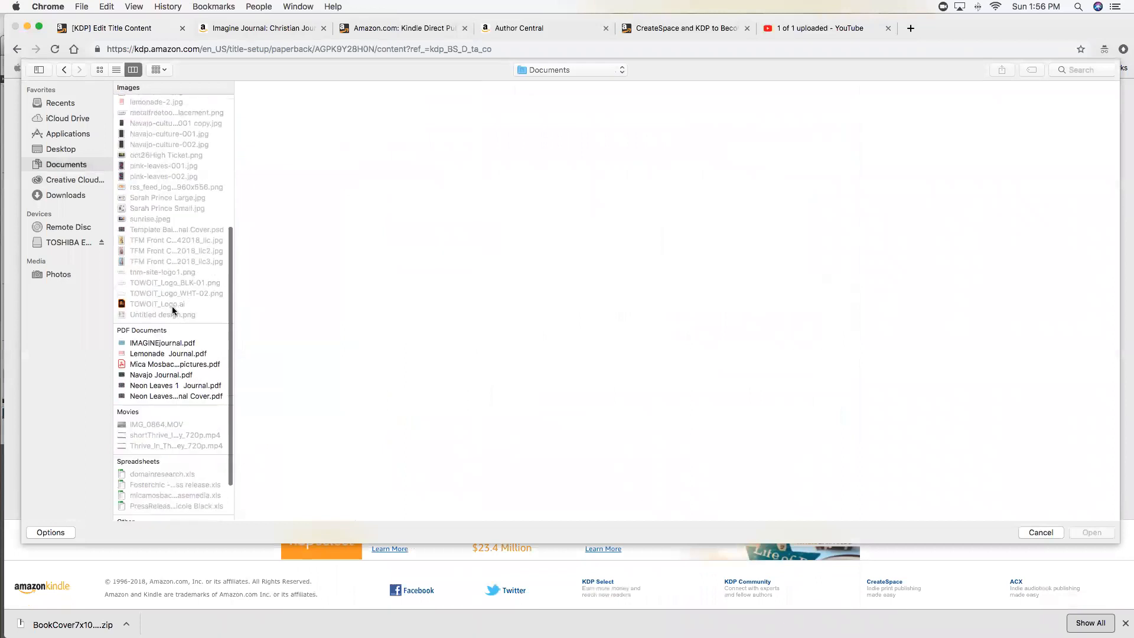
left_click(147, 283)
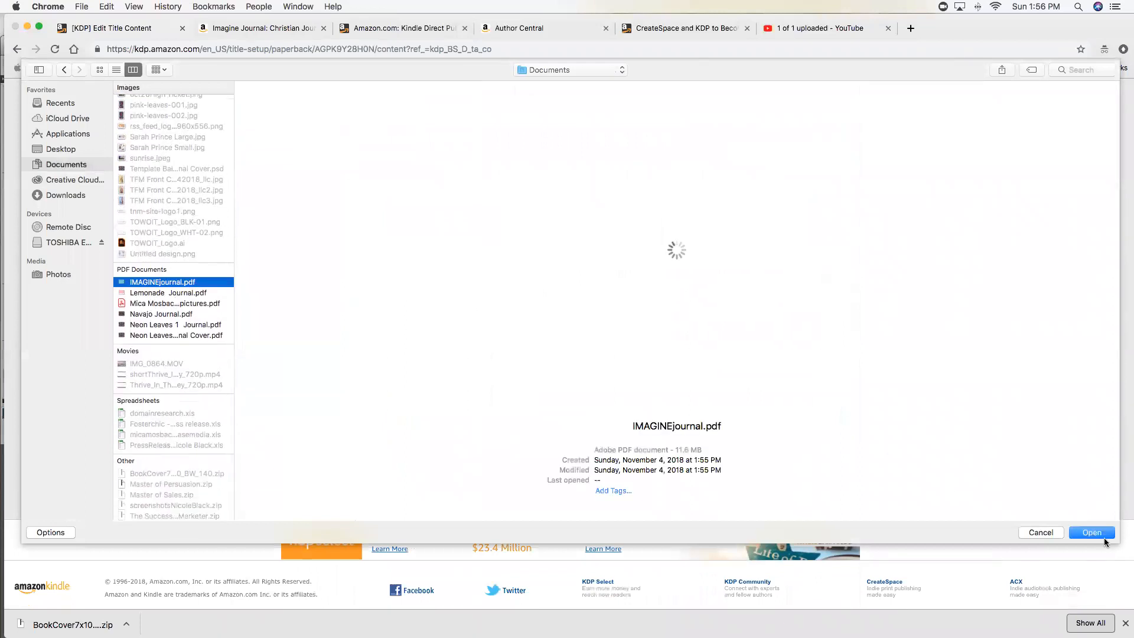
left_click(1098, 532)
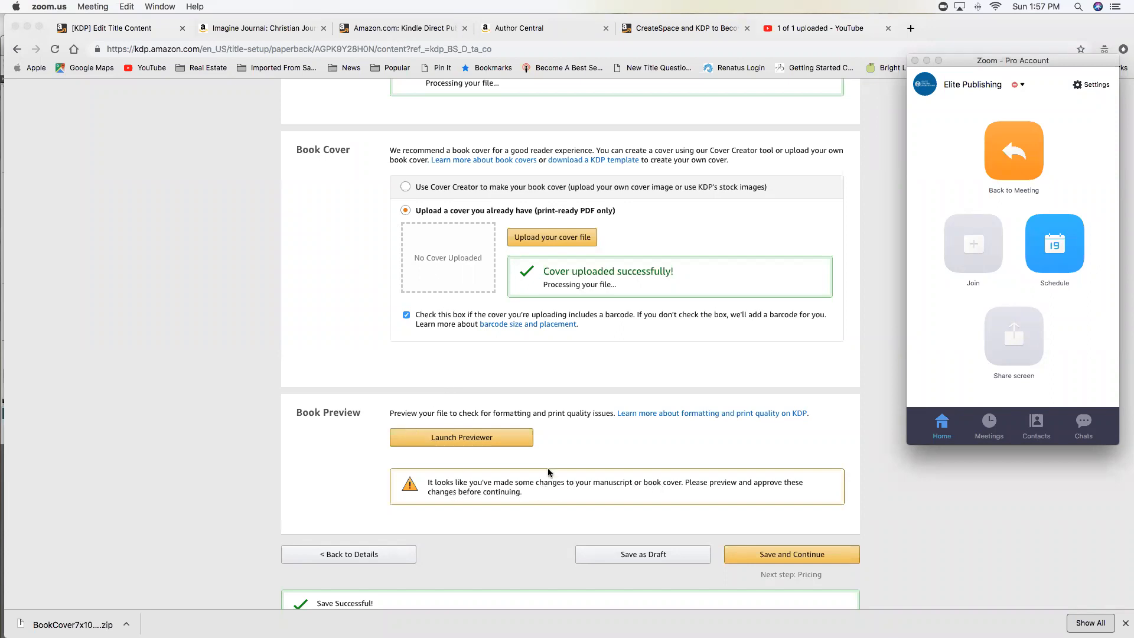
Step: Launch the print previewer and examine the cover, the first interior pages and the quality check notes
left_click(455, 436)
left_click(435, 437)
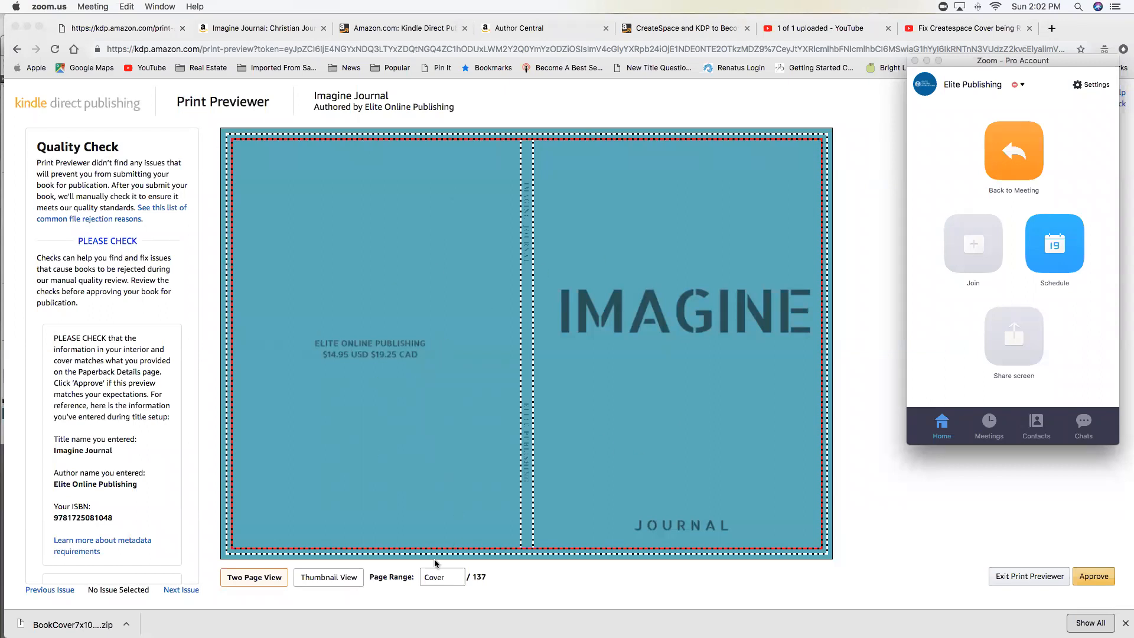
left_click(816, 331)
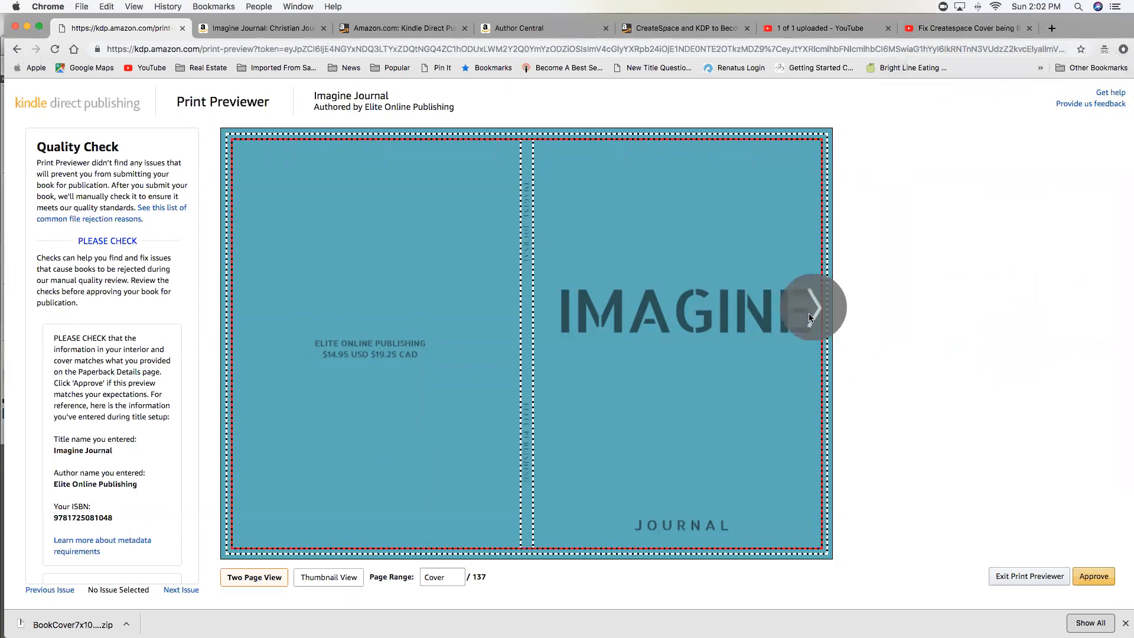
left_click(811, 319)
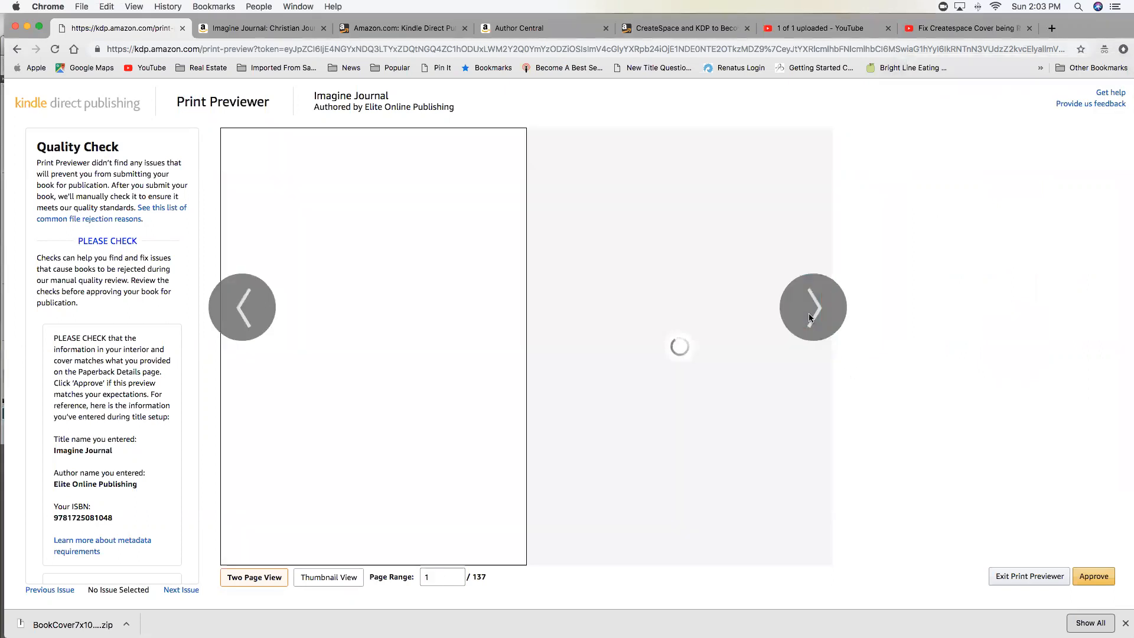
left_click(809, 318)
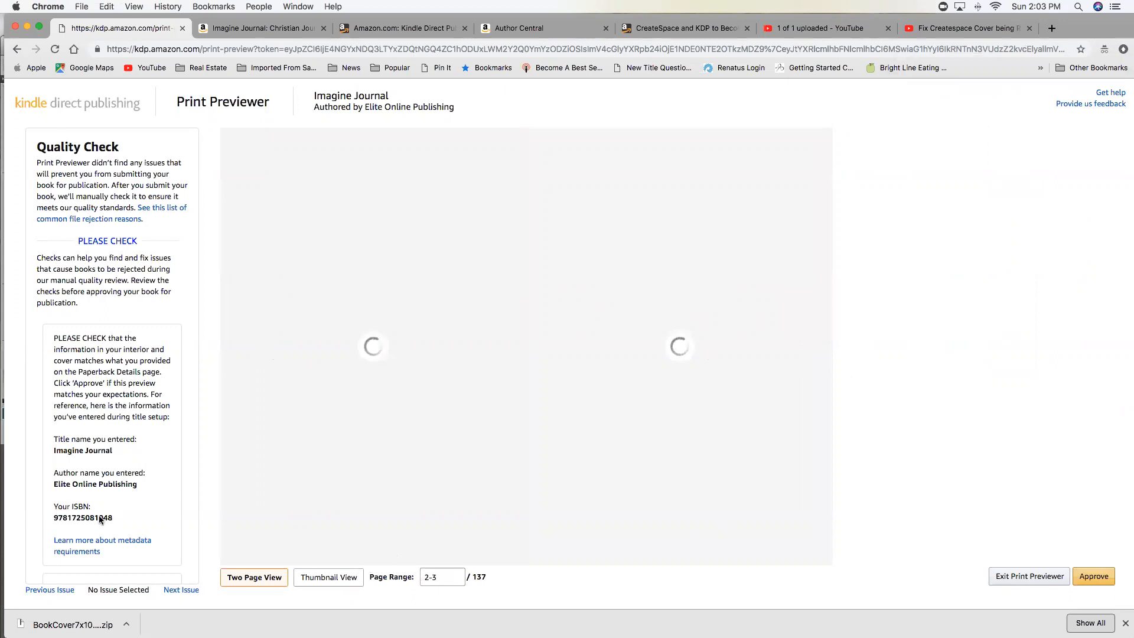
scroll(100, 340, "down", 3)
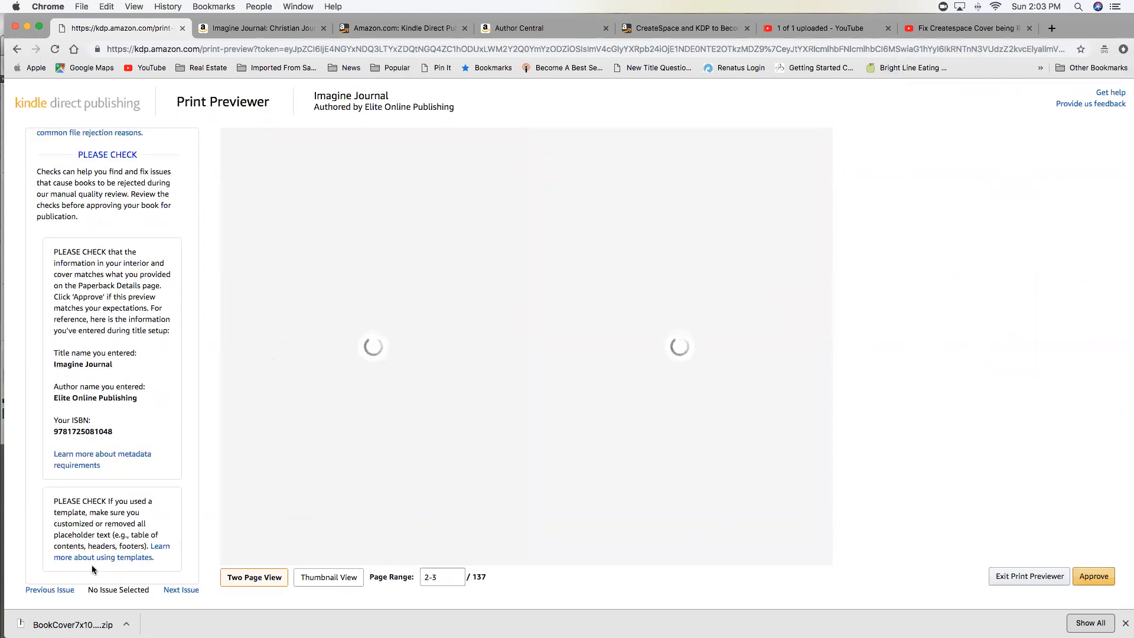
scroll(112, 378, "up", 3)
left_click(247, 314)
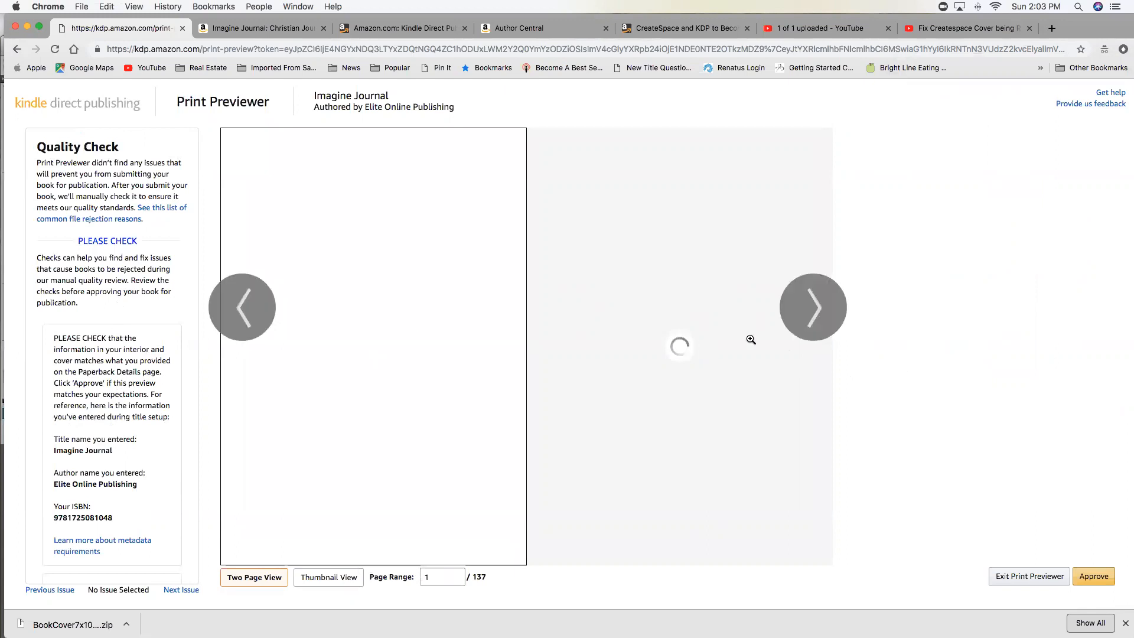
left_click(256, 330)
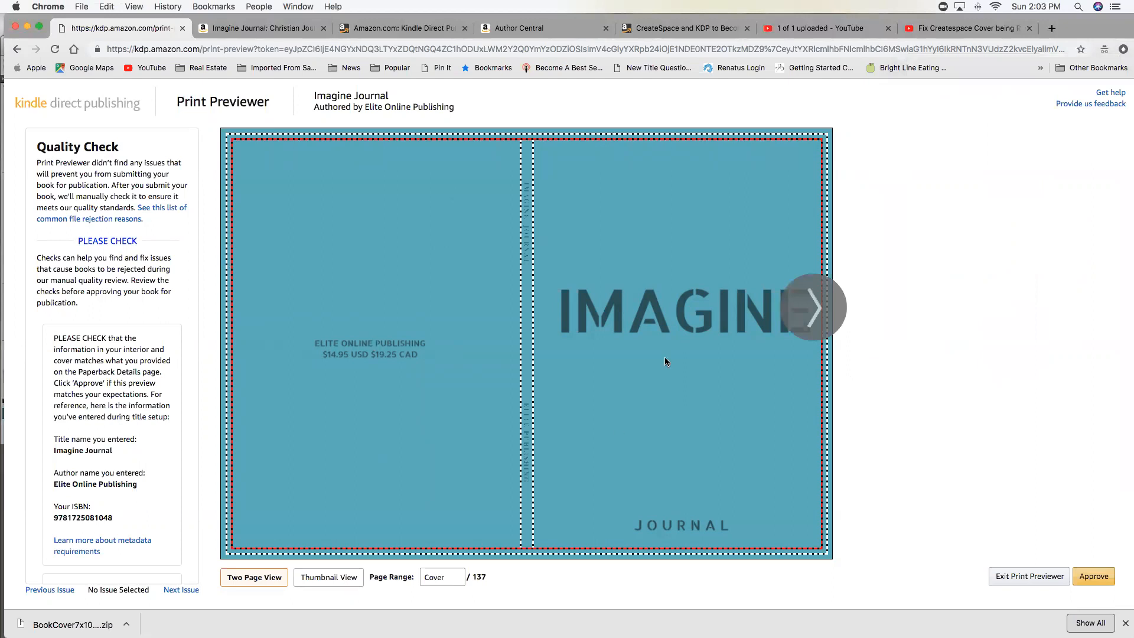
left_click(786, 302)
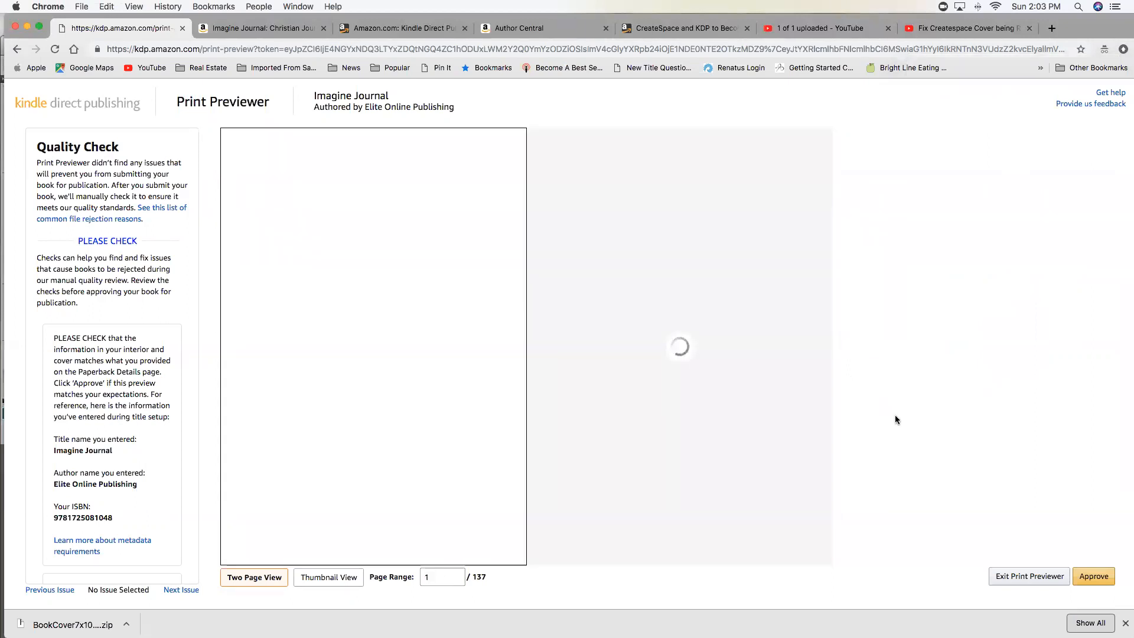
Step: Approve the print preview and continue to the Imagine Journal's rights and pricing page
left_click(1093, 575)
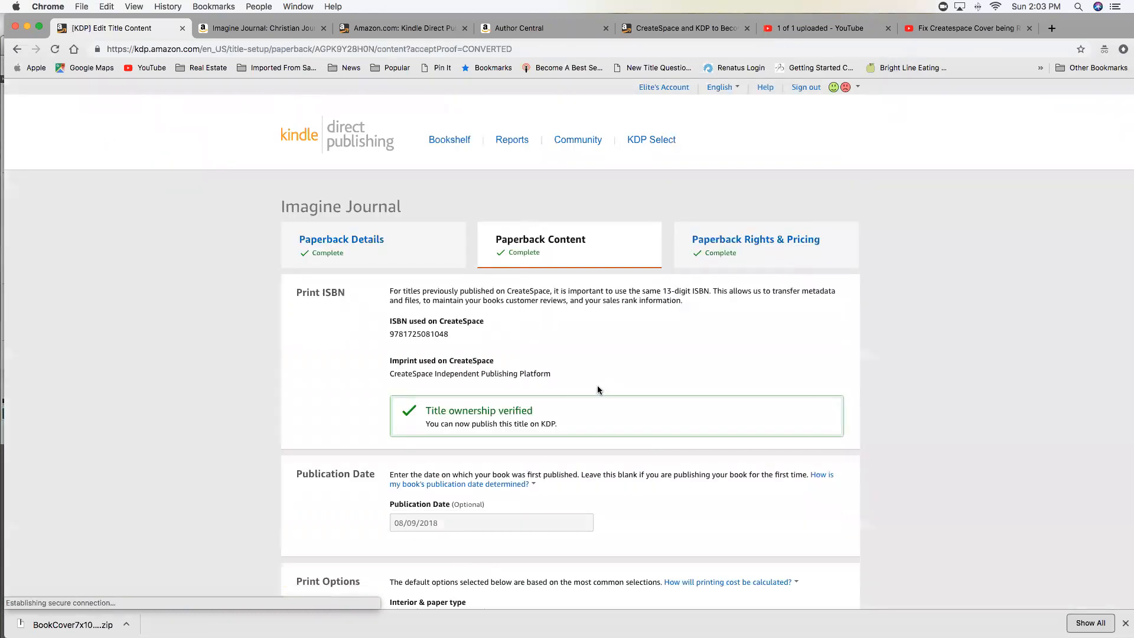
scroll(672, 403, "down", 6)
scroll(672, 407, "down", 15)
left_click(751, 411)
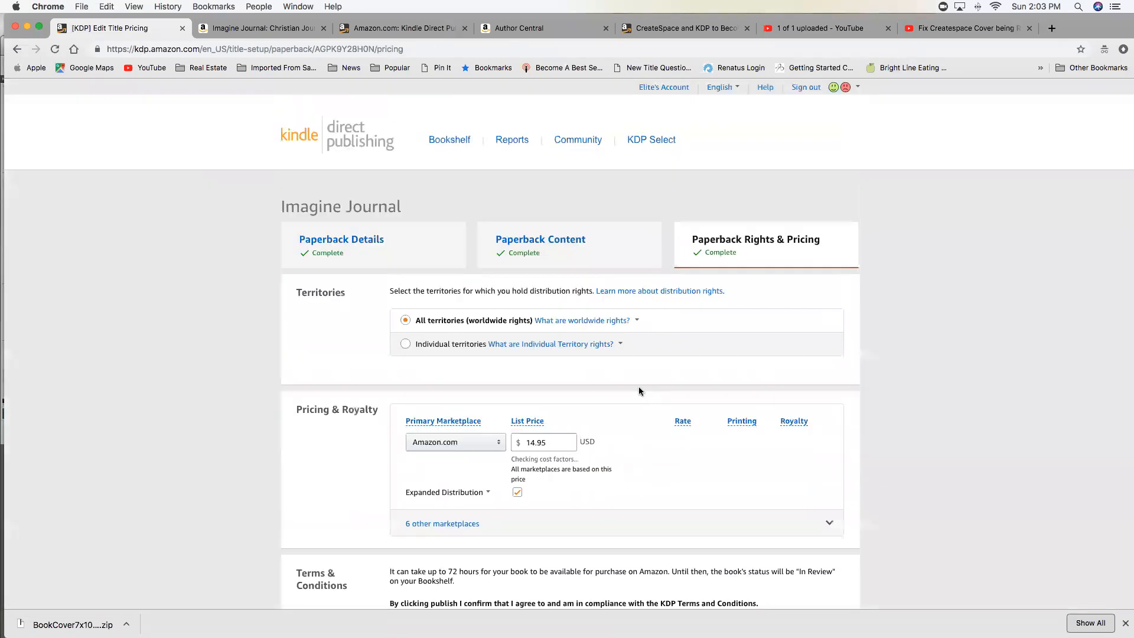
Step: Publish the Imagine Journal paperback and close the submission confirmation
scroll(654, 334, "down", 5)
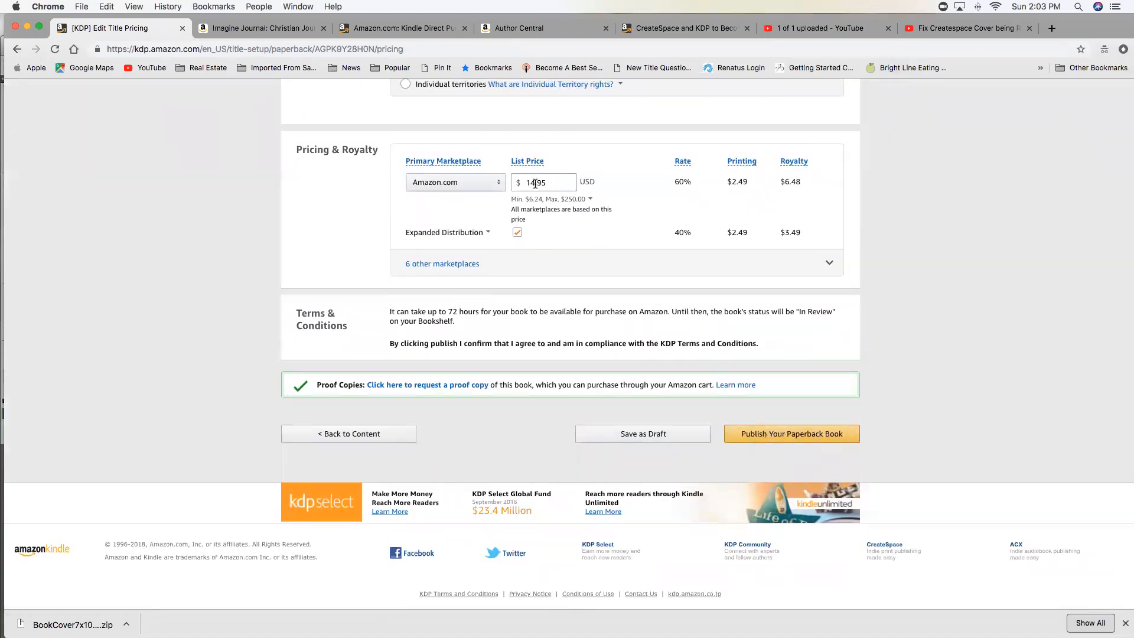
left_click(800, 443)
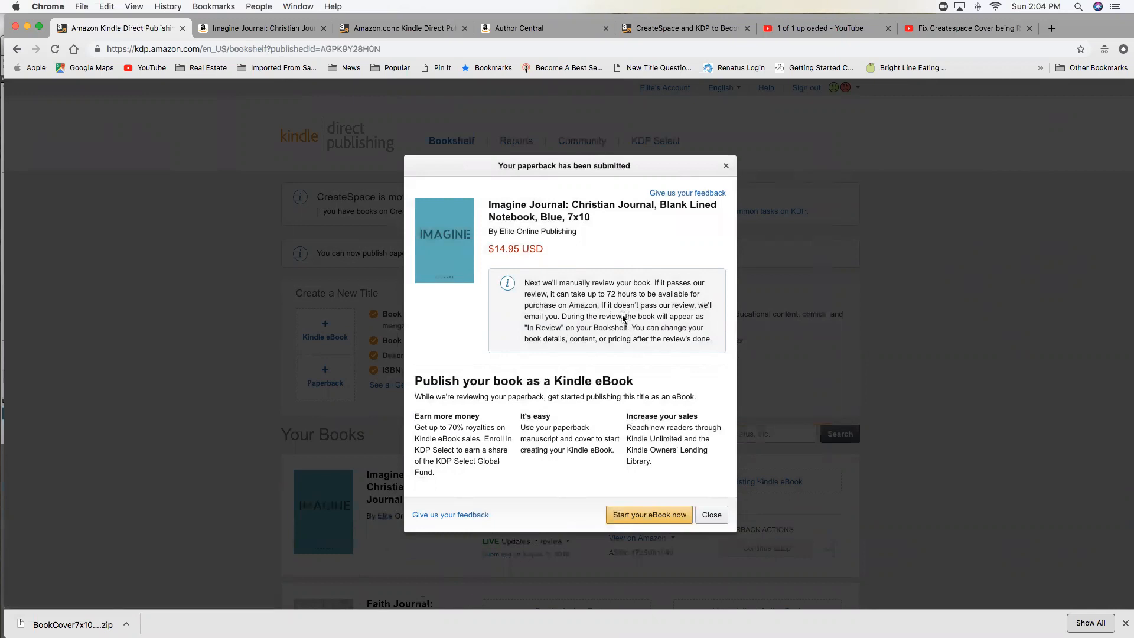
left_click(711, 514)
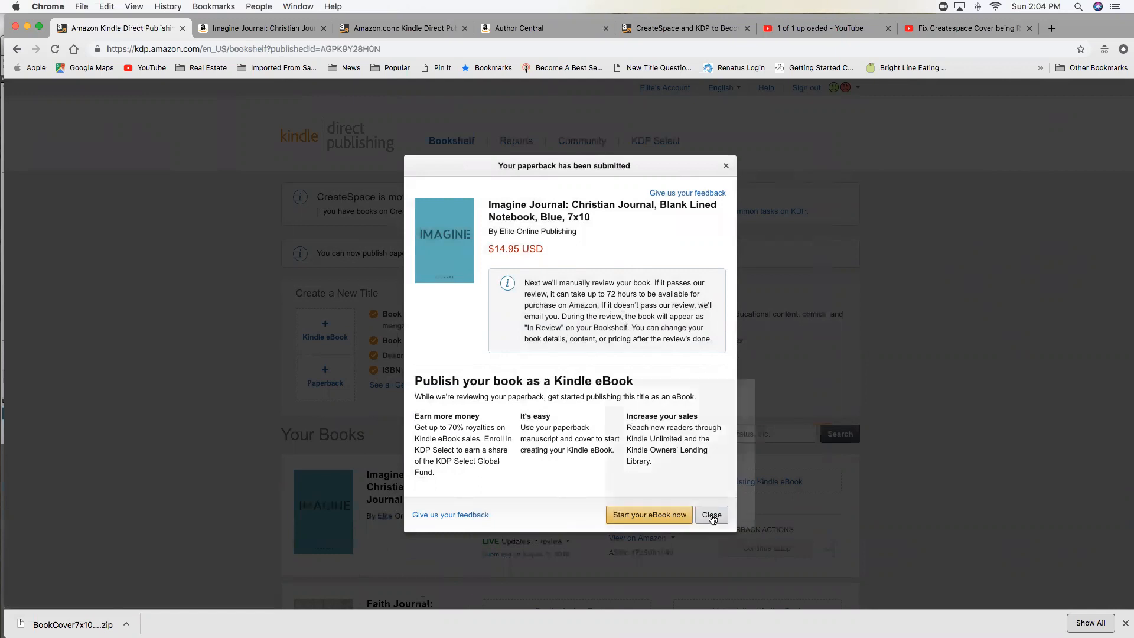